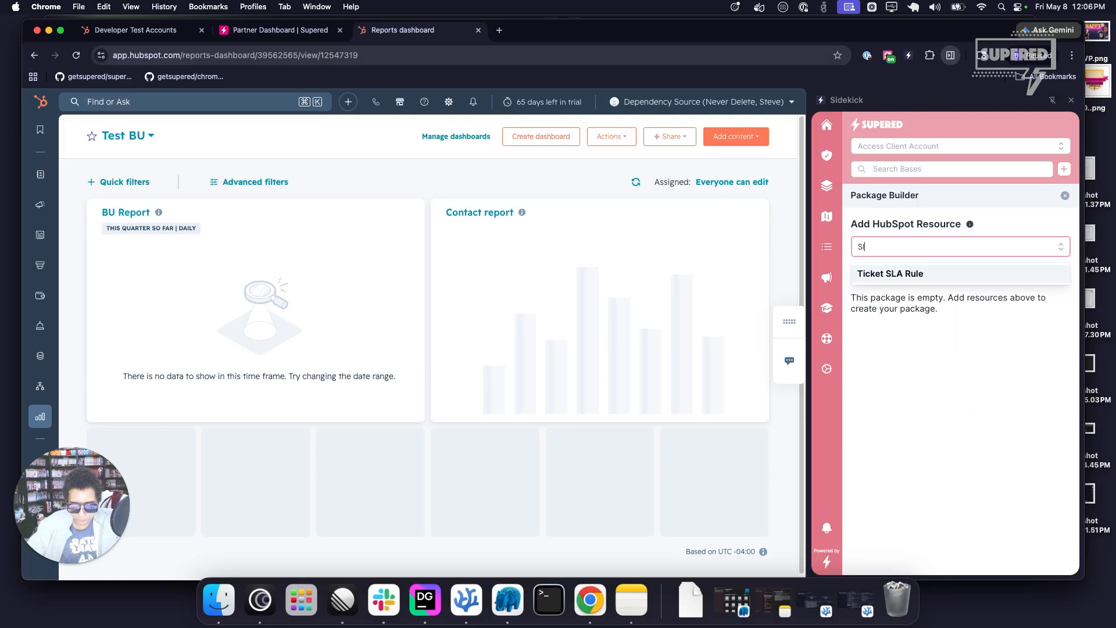
Add the Ticket SLA Rule resource "Example Rule" to the package together with its four dependencies.
click(915, 281)
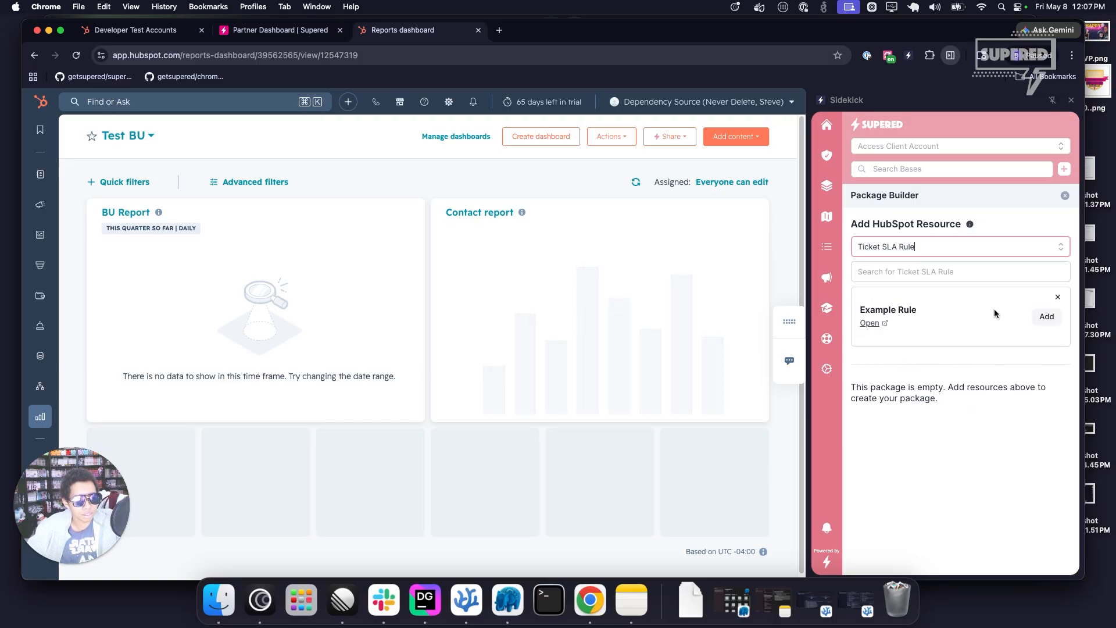
click(1049, 319)
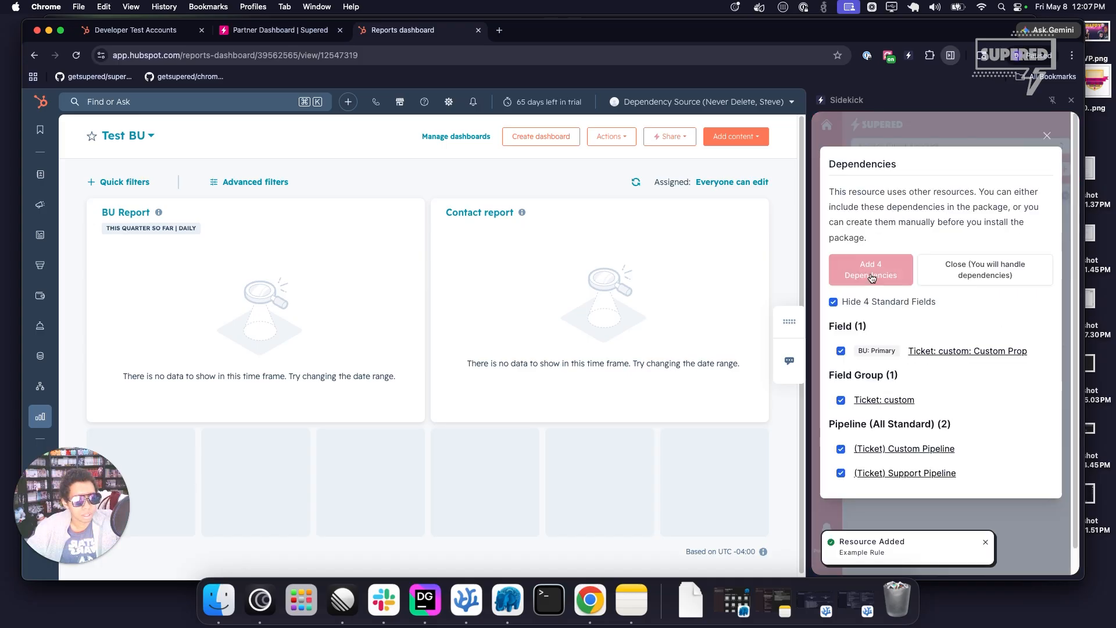
click(872, 278)
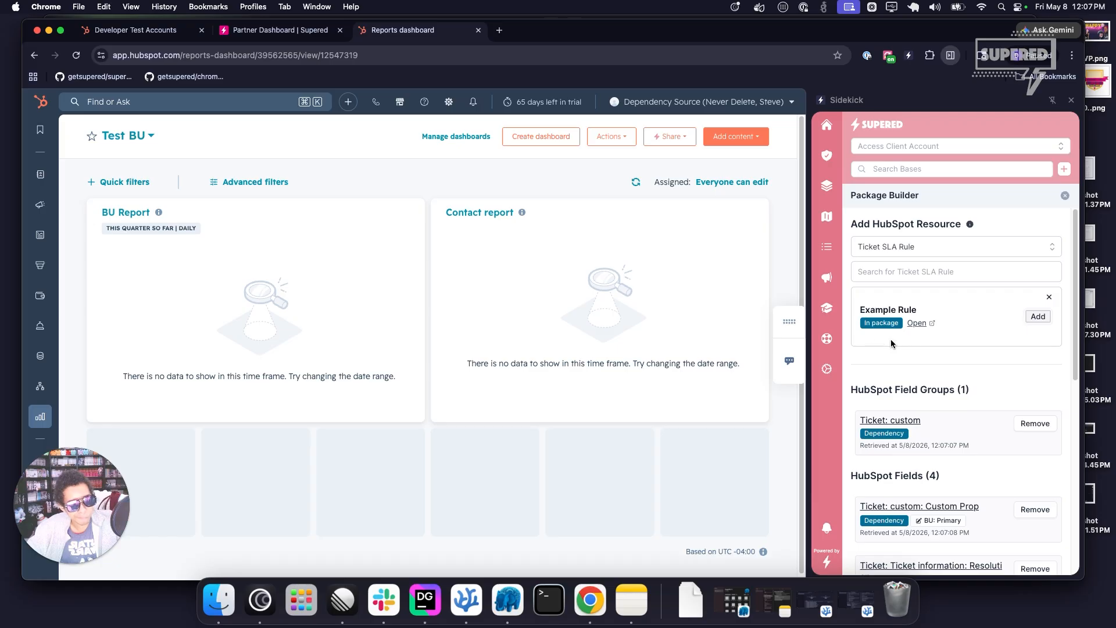
Open the packaged Example Rule in its source HubSpot account and look over how the Ticket SLA goals are set.
scroll(891, 343, down, 7)
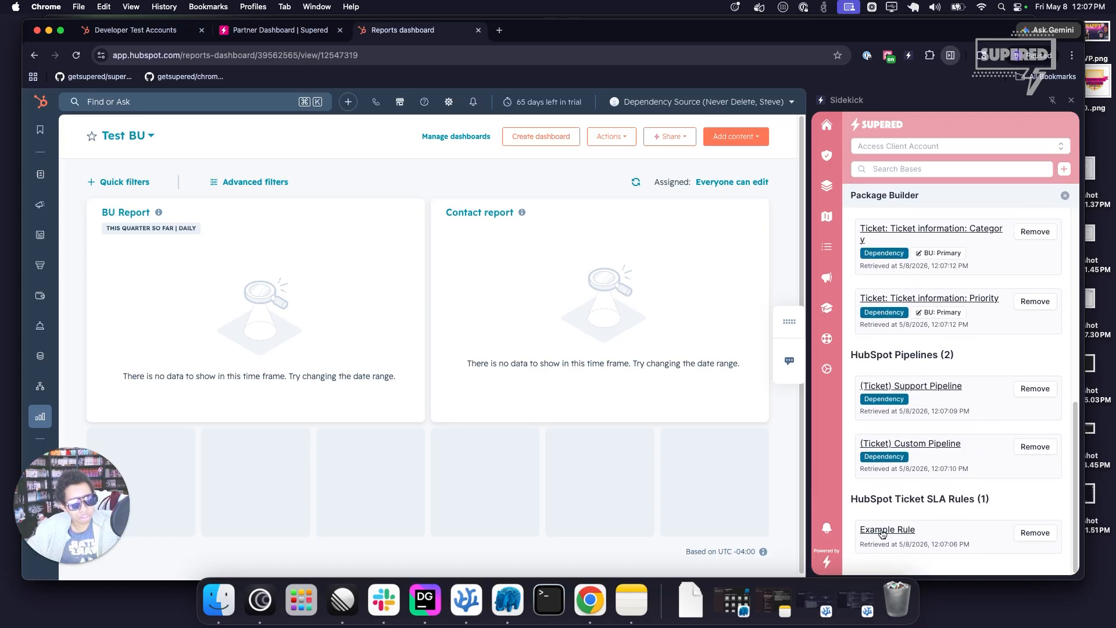
click(887, 529)
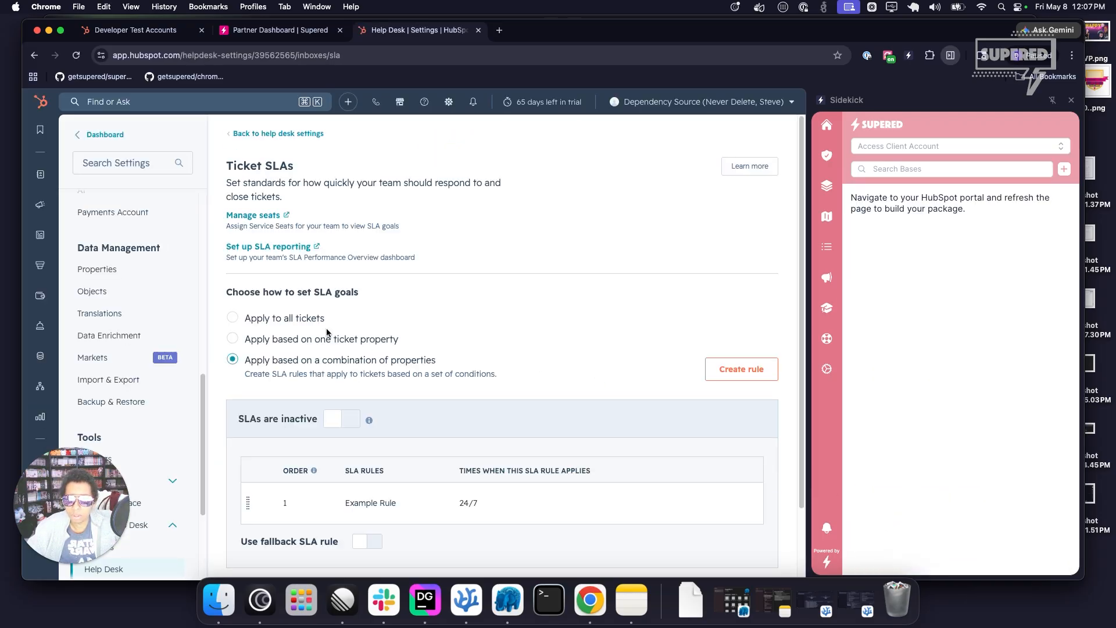
drag(227, 293, 369, 296)
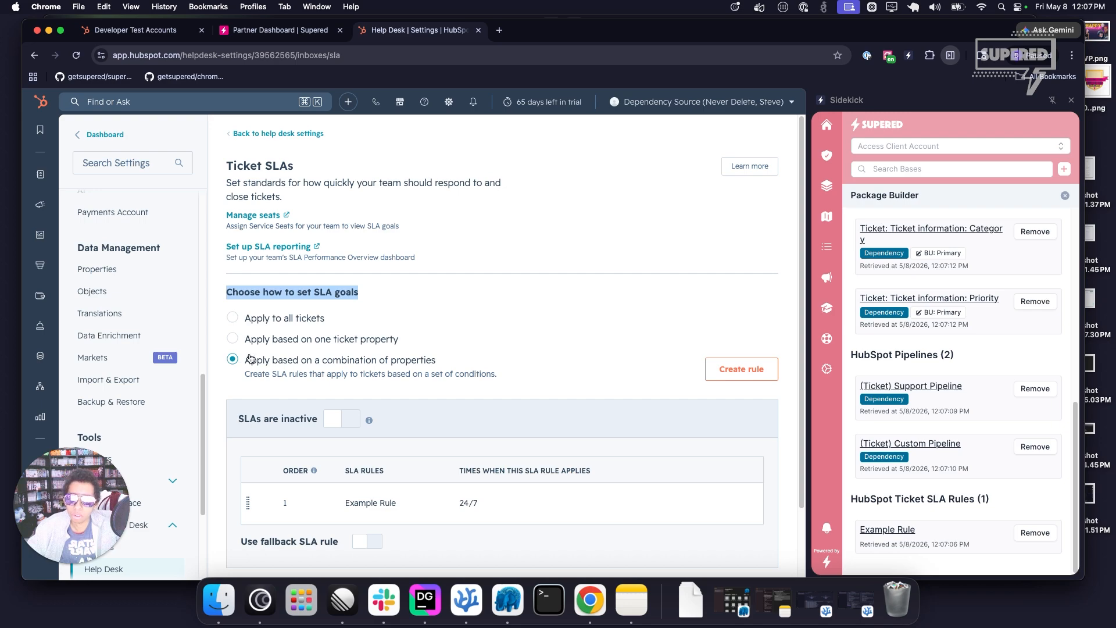
scroll(326, 414, down, 3)
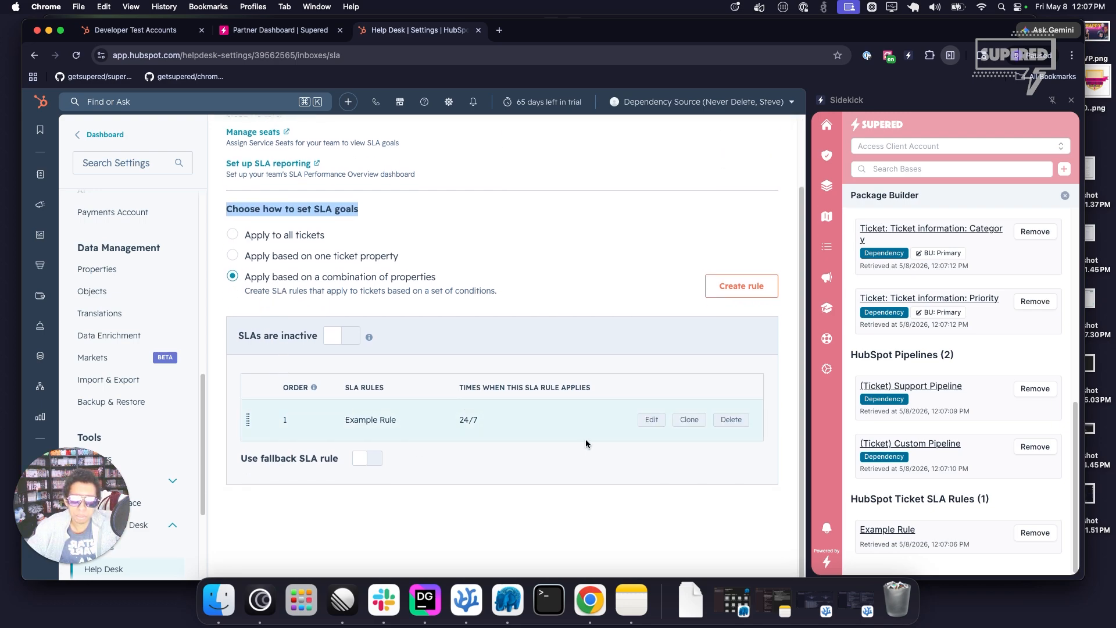
Open the source account's Example Rule, review its conditions, goals, countdown and pause settings, and close it.
click(652, 419)
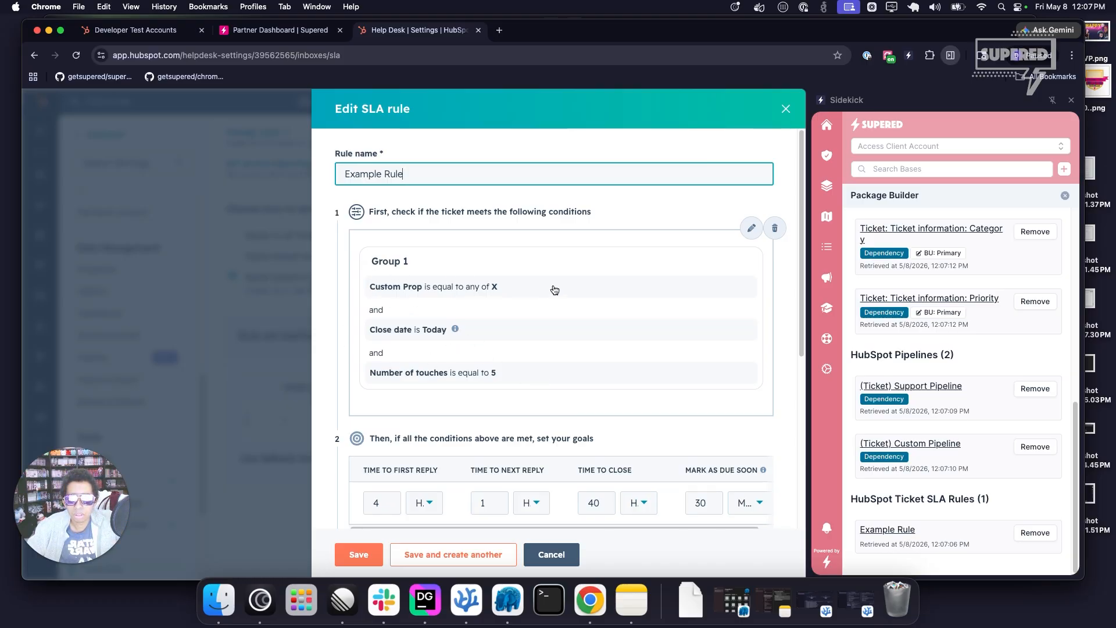
scroll(398, 385, down, 5)
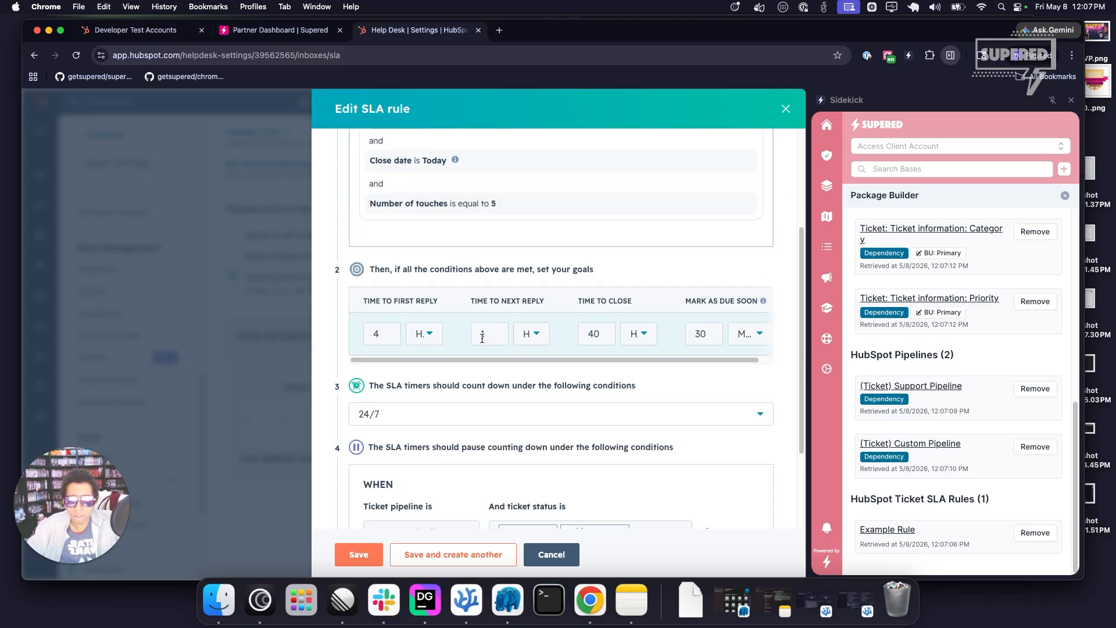
scroll(558, 346, down, 4)
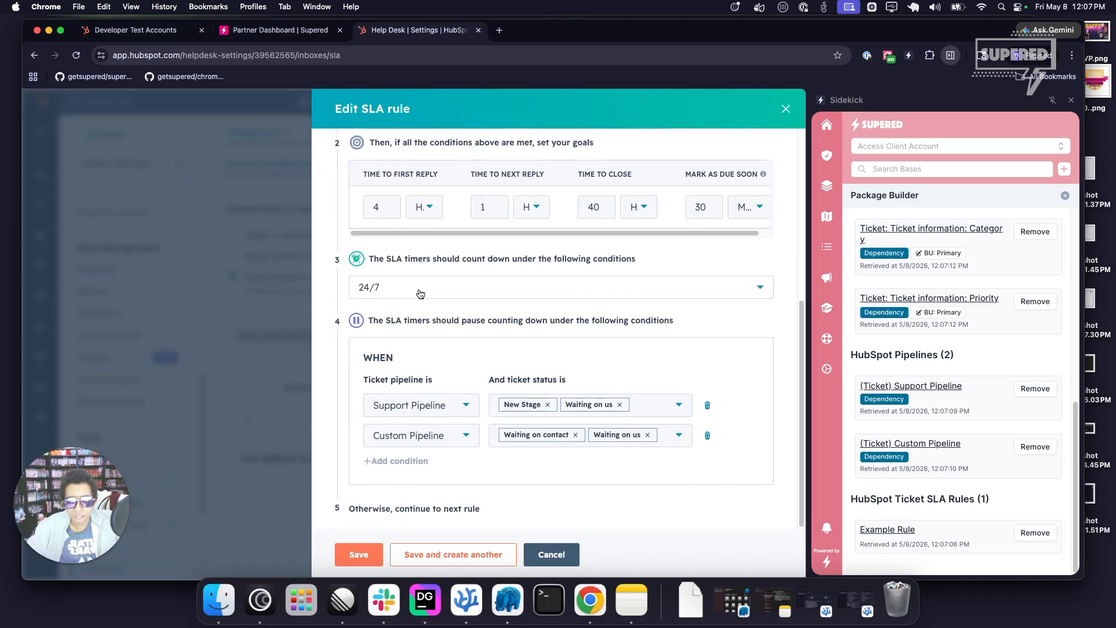
click(376, 565)
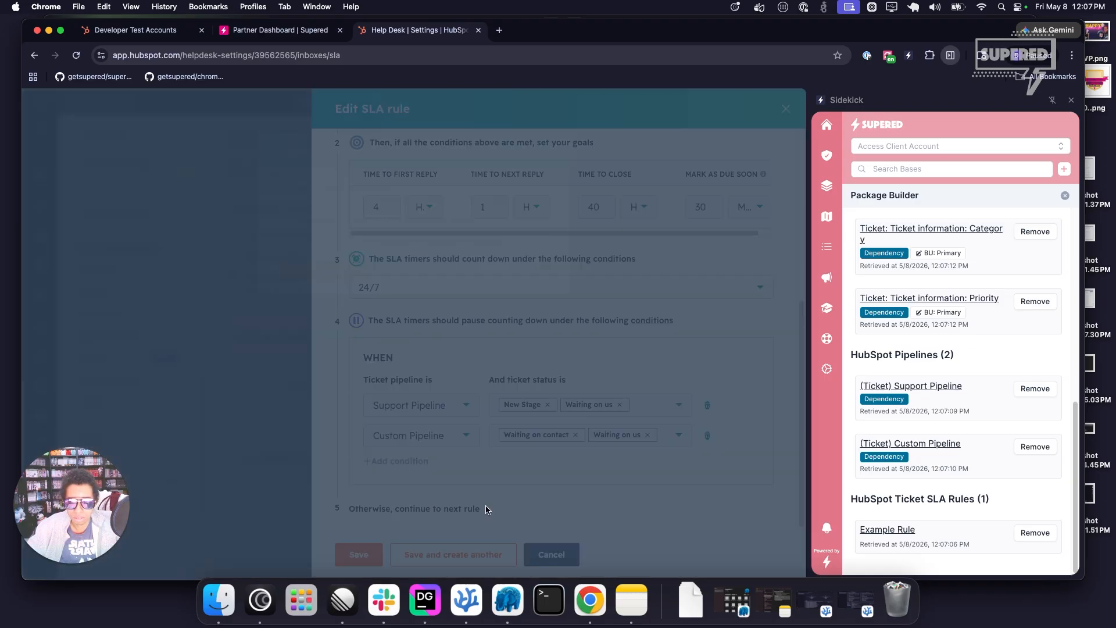
click(337, 277)
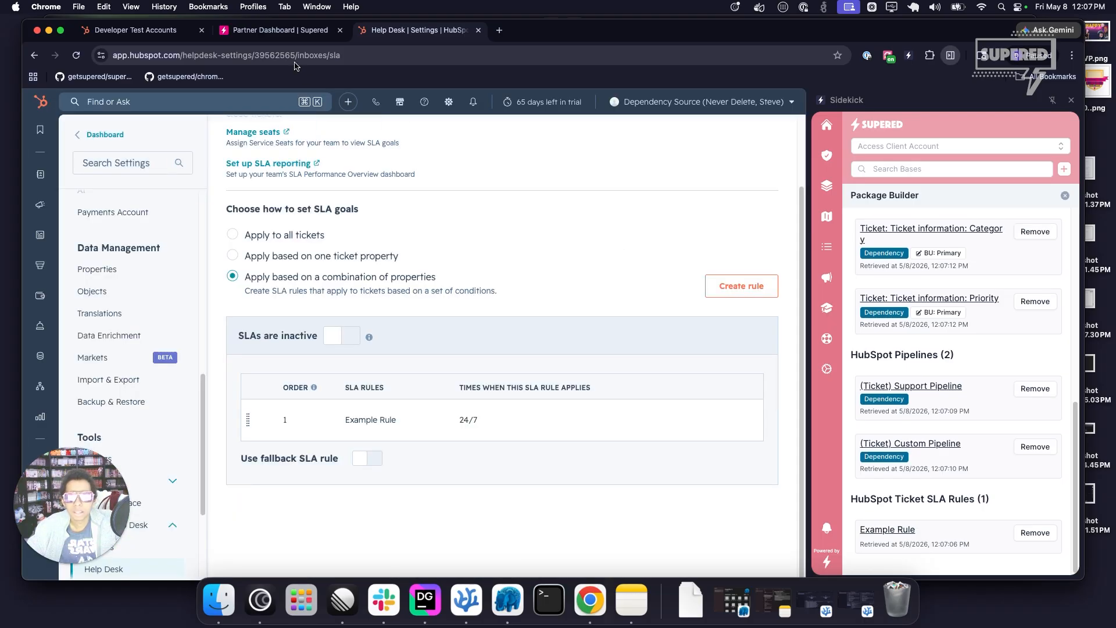
Switch to the Supered Partner Dashboard, review the drafted contents of [SUPE-1327] Package J and publish the package draft.
click(299, 31)
click(210, 244)
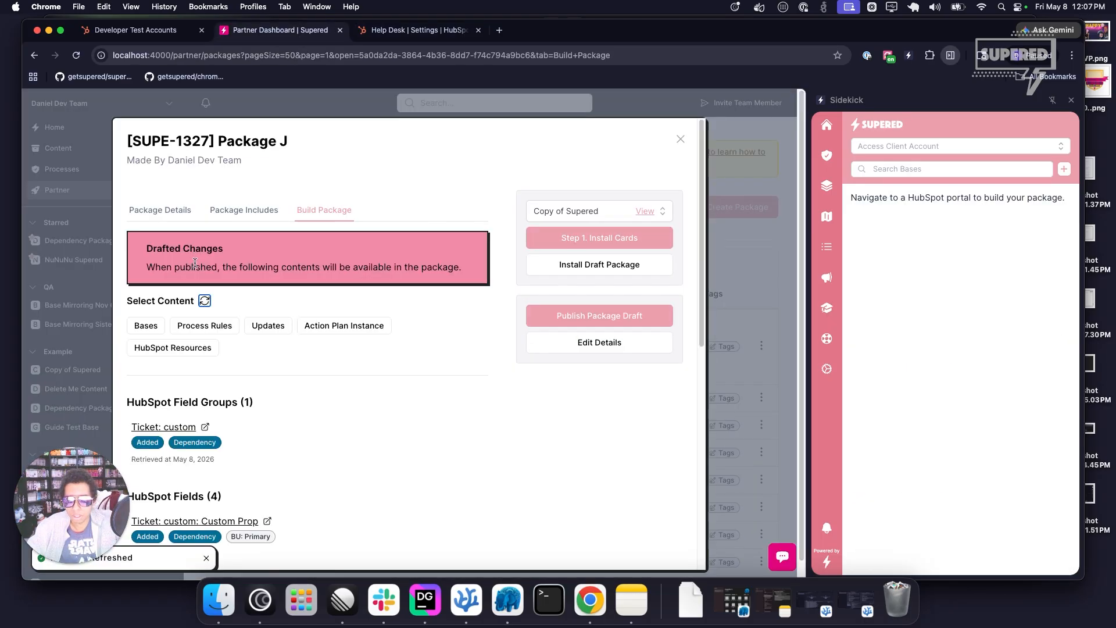
scroll(195, 263, down, 5)
scroll(253, 268, up, 5)
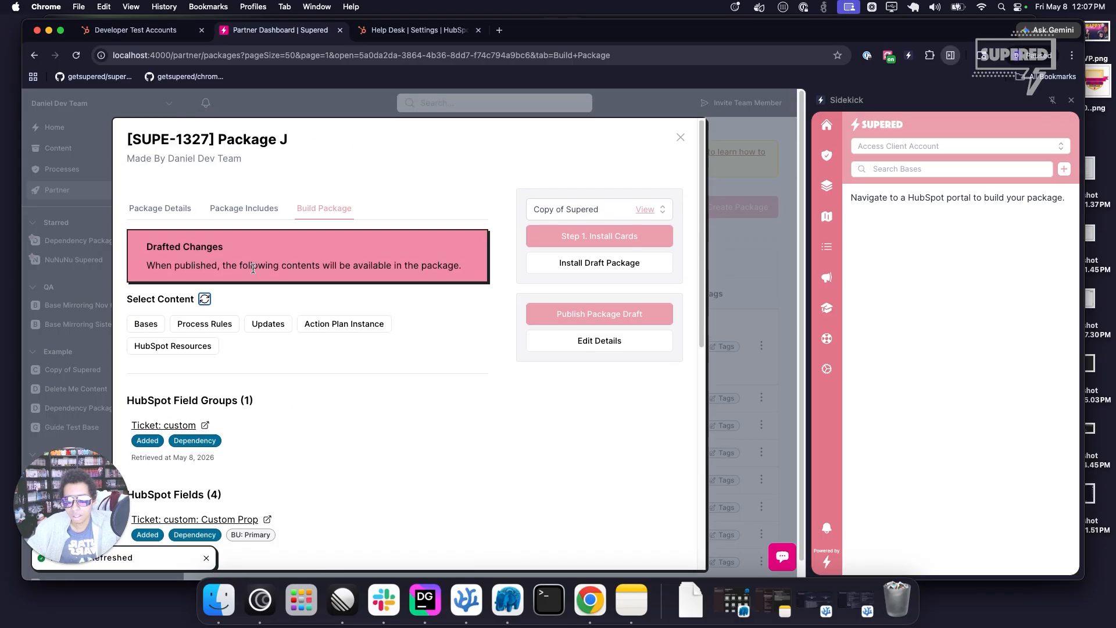
click(577, 315)
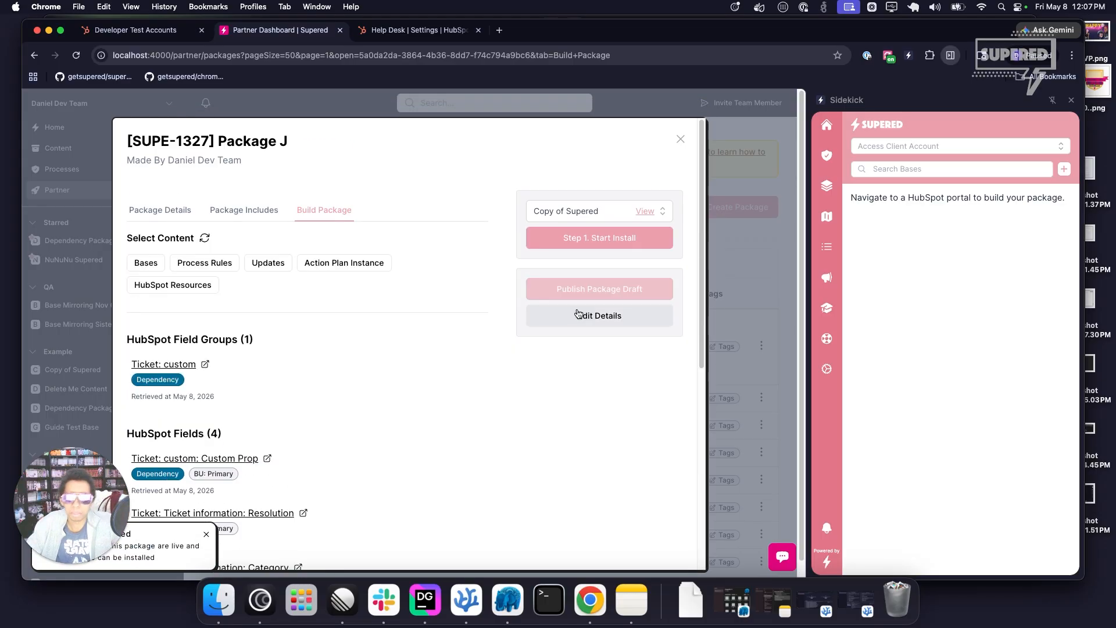
Start the package install for Copy of Supered and install all its HubSpot resources in Developer test account 4.
click(575, 238)
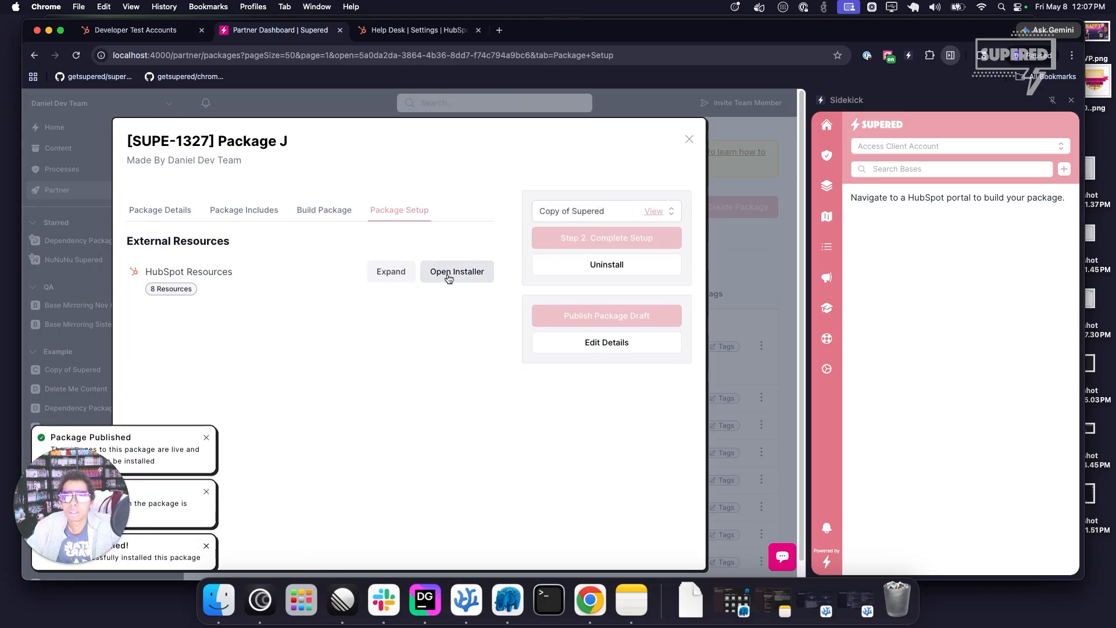
click(449, 278)
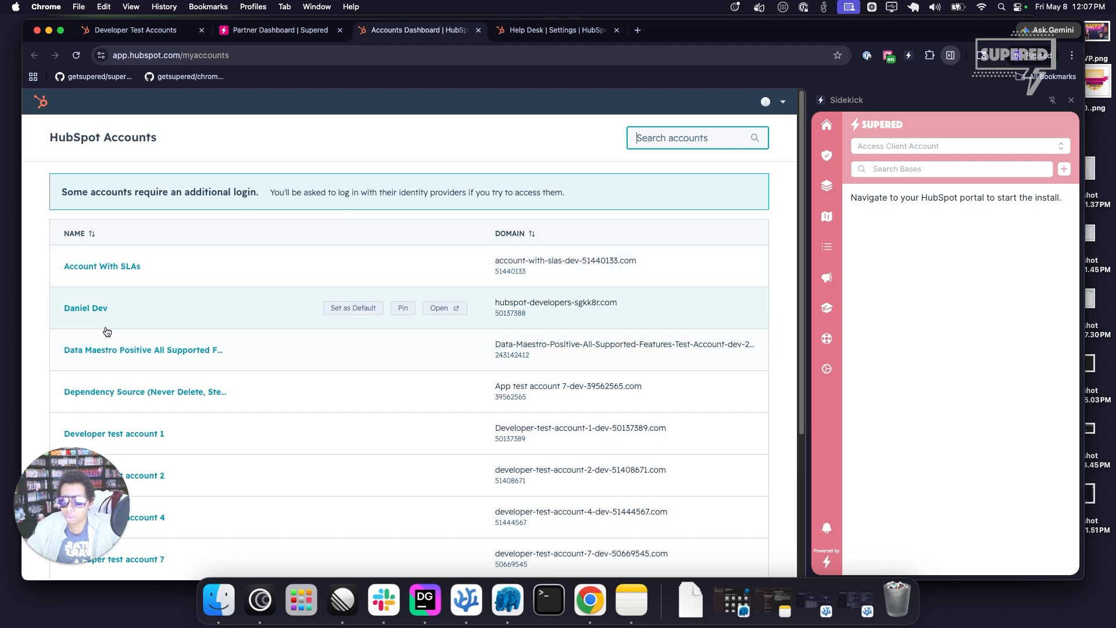
scroll(107, 331, down, 5)
click(142, 420)
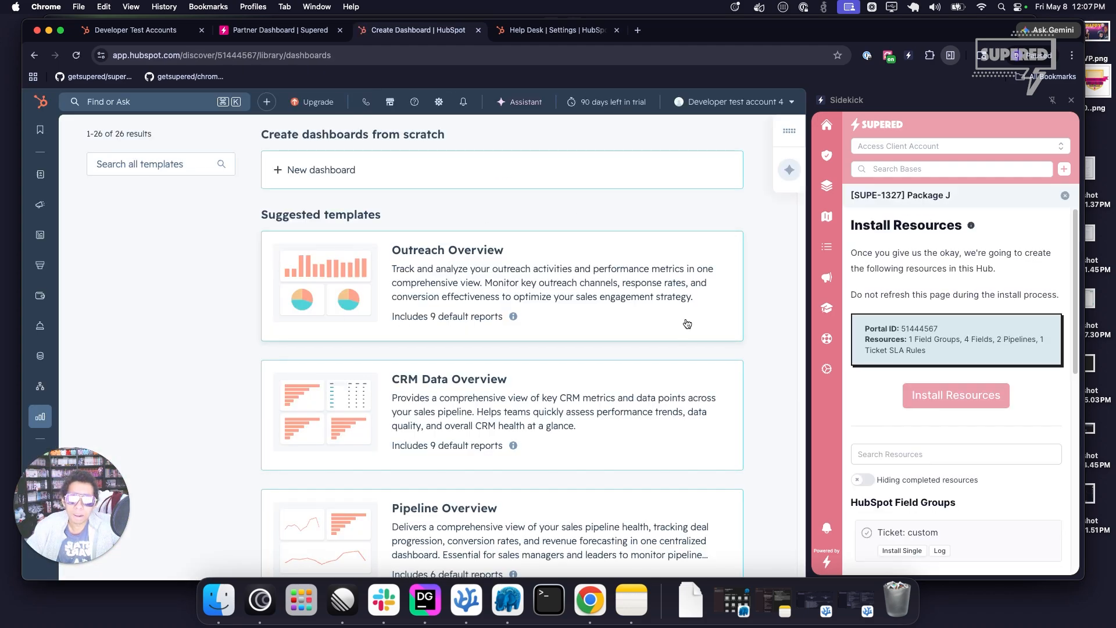
click(931, 393)
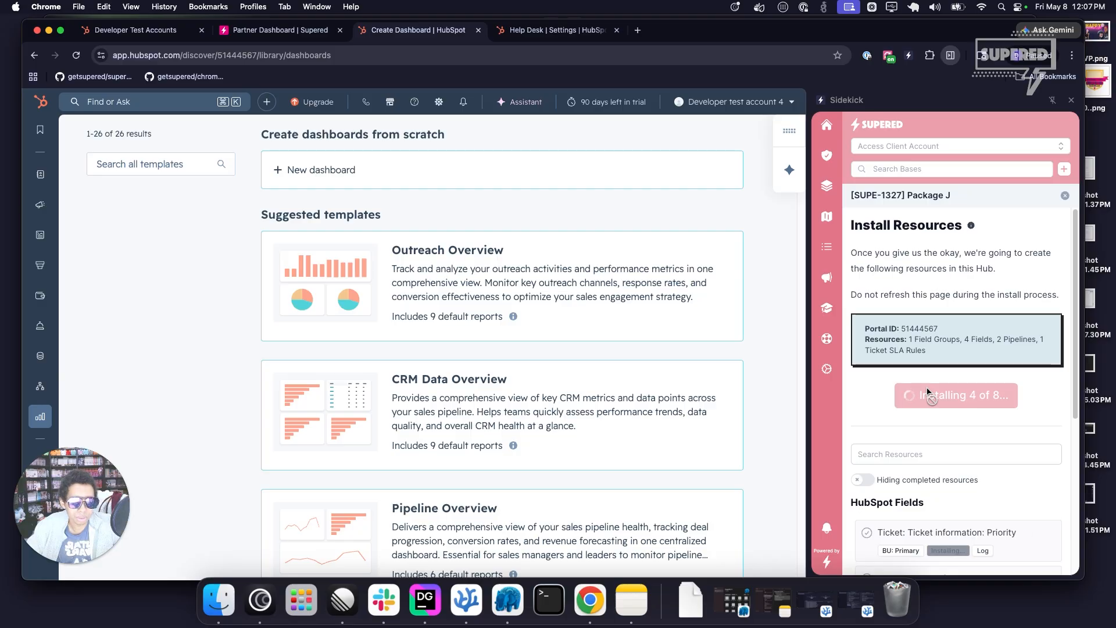
Open the installed Example Rule in Developer test account 4 and look over the Ticket SLAs settings page.
scroll(942, 488, down, 5)
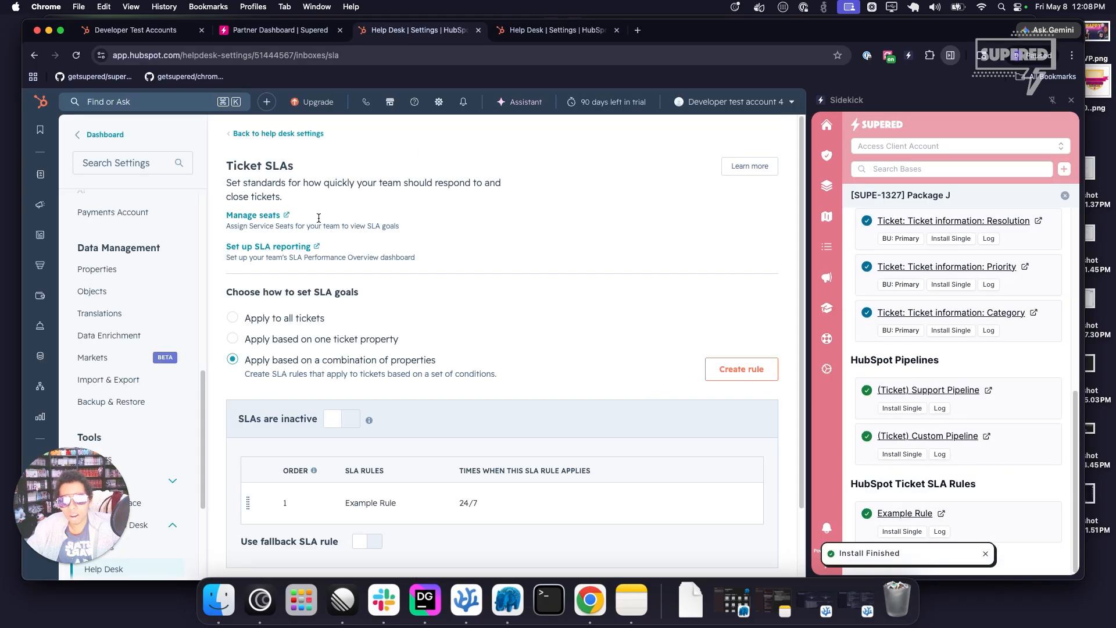
drag(226, 171, 369, 176)
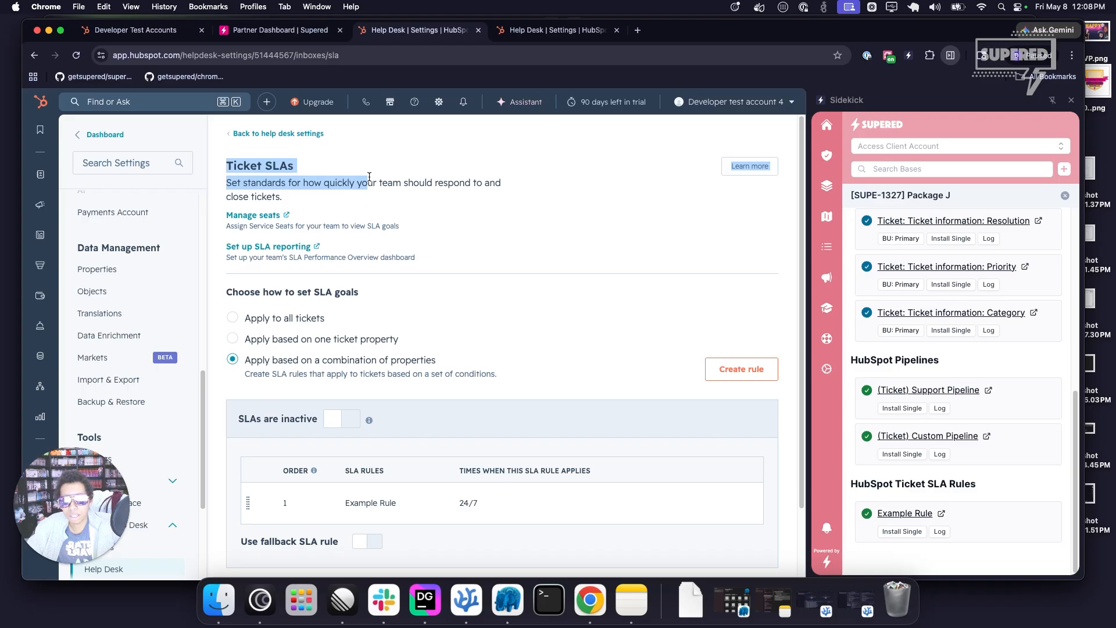
scroll(303, 233, down, 3)
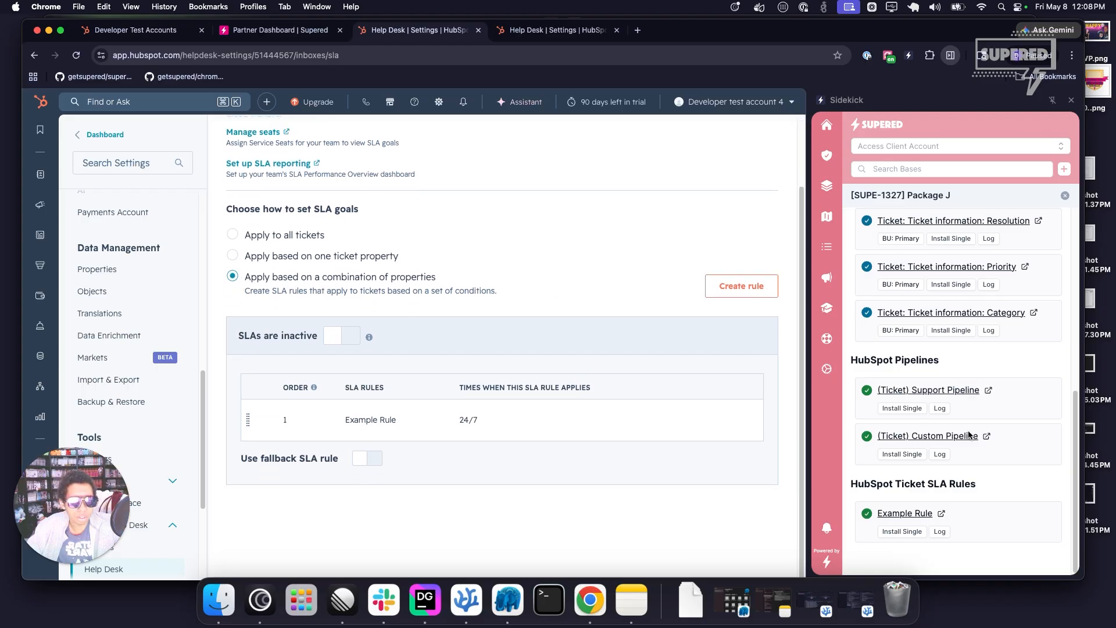
Compare the SLA goal options for all tickets, one ticket property and a combination of properties, returning to the combination option.
click(256, 257)
scroll(328, 372, down, 5)
scroll(295, 324, up, 3)
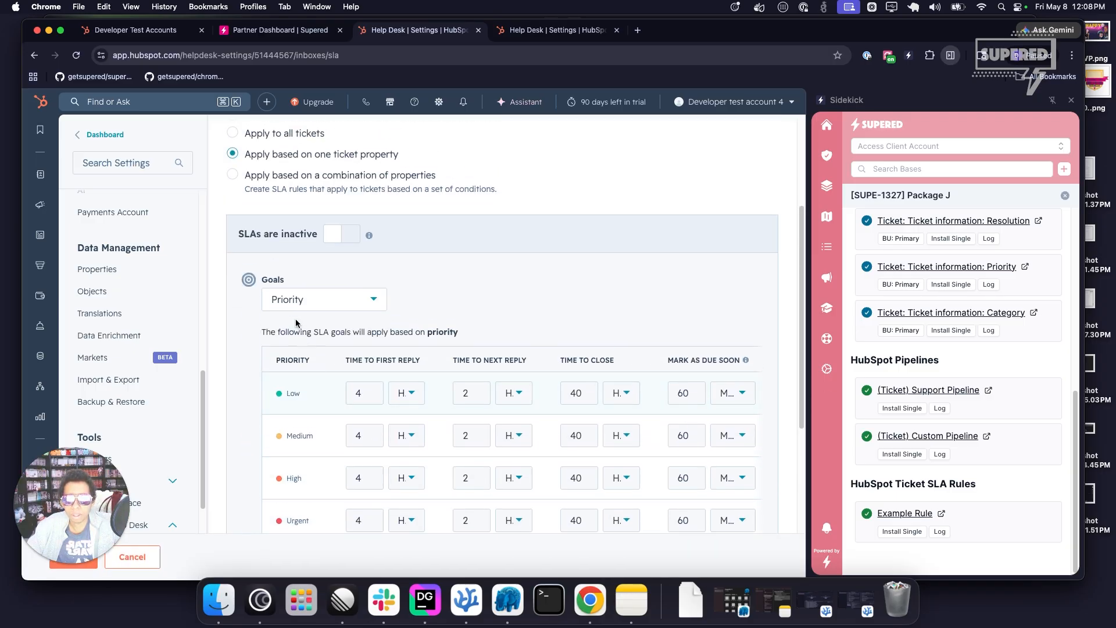
click(289, 136)
click(280, 157)
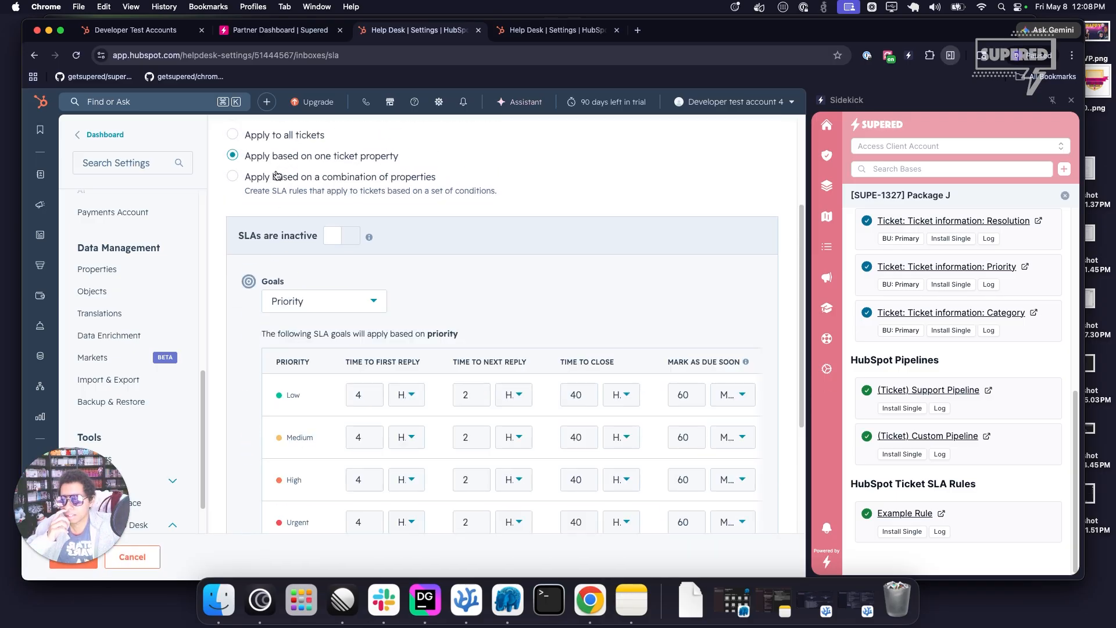
click(285, 137)
click(285, 185)
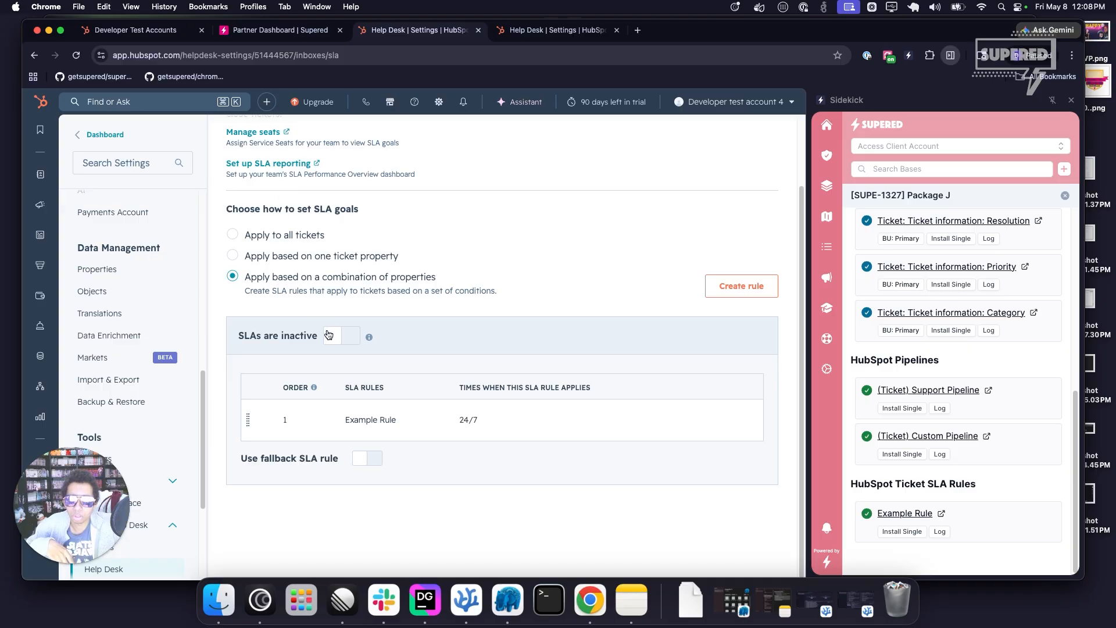
click(295, 258)
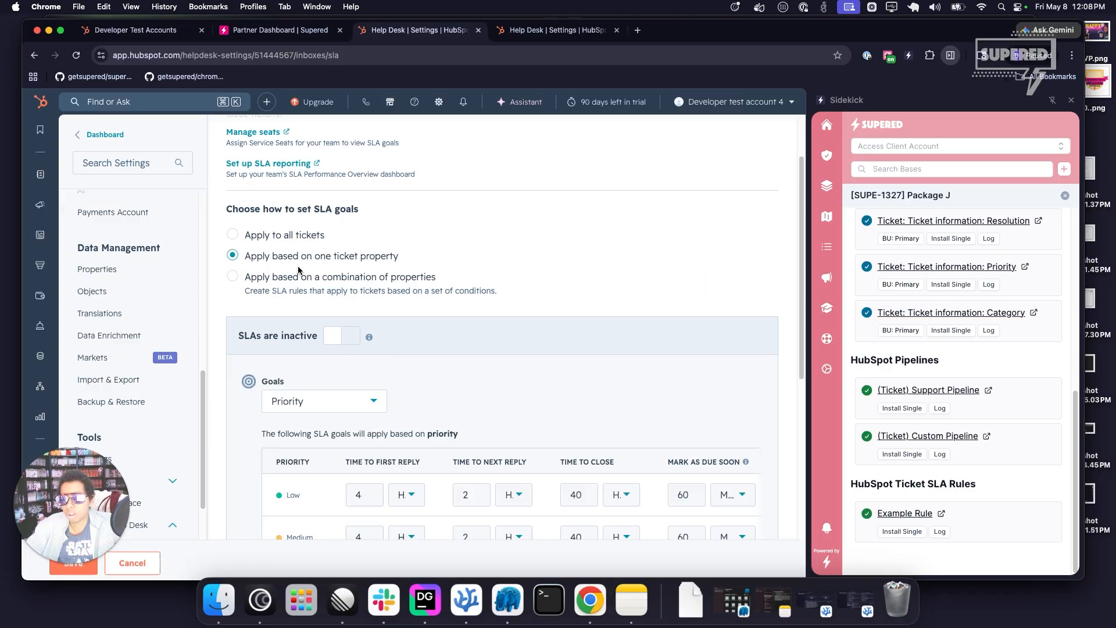
click(294, 277)
Review the installed Example Rule's conditions, time goals and pause settings in Developer test account 4, then cancel editing.
click(653, 422)
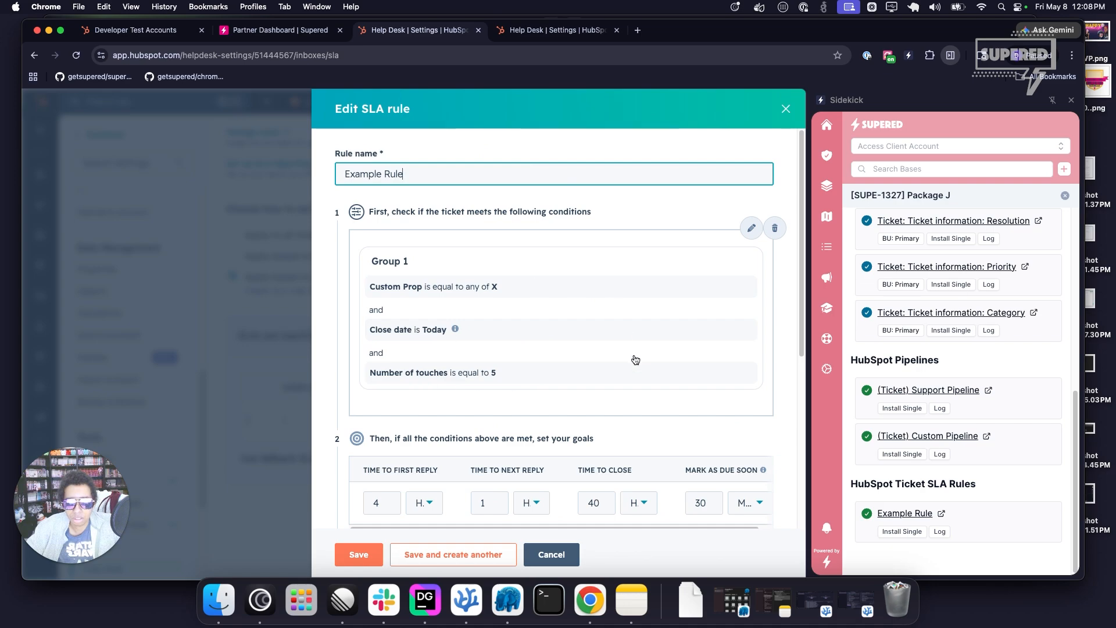
scroll(636, 359, down, 5)
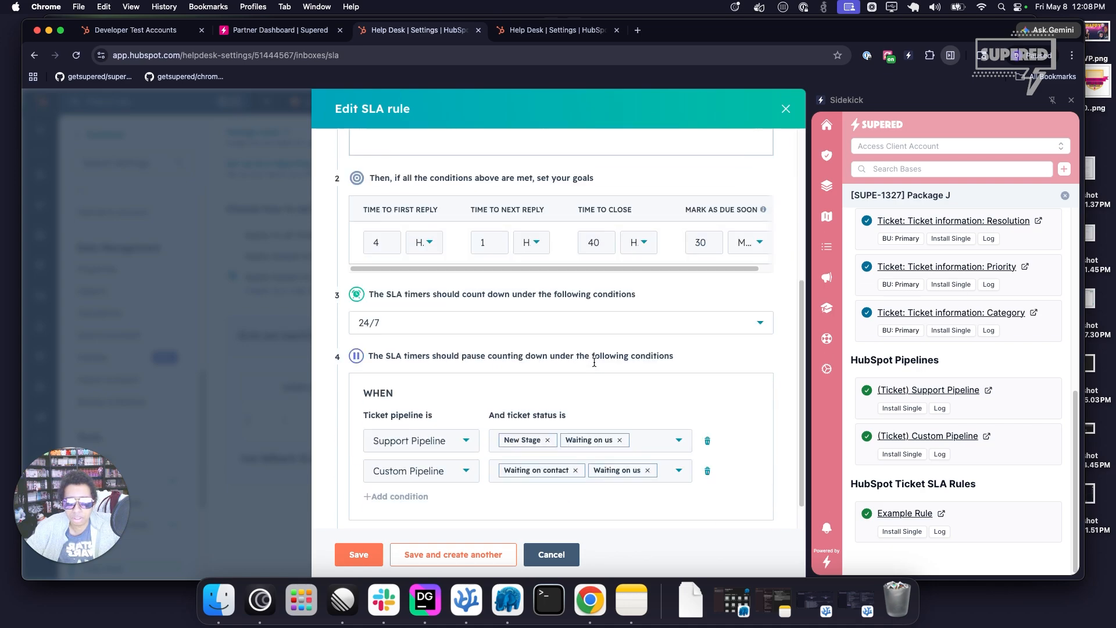
click(577, 554)
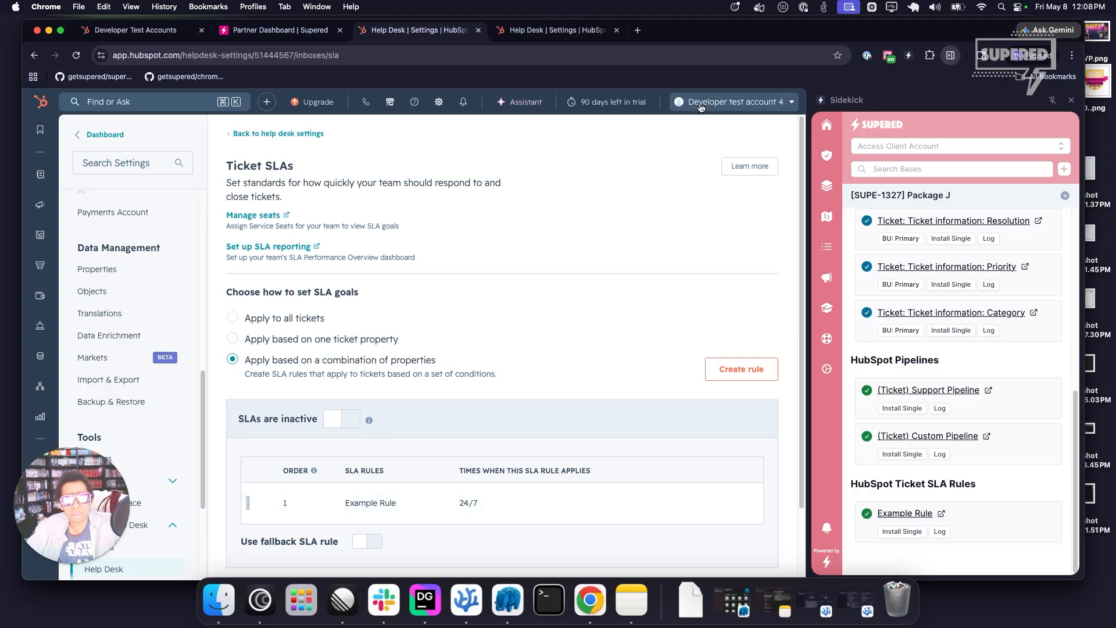
Switch to the HubSpot account "Account With SLAs" and examine the existing rule in its Ticket SLAs settings.
click(734, 102)
mouse_move(710, 256)
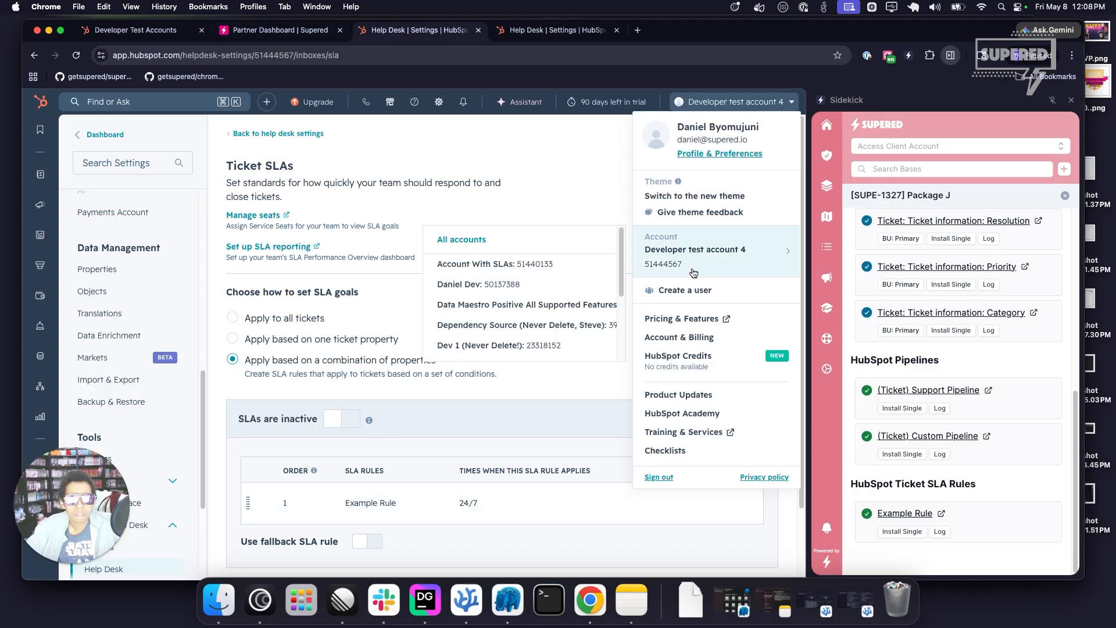
click(501, 265)
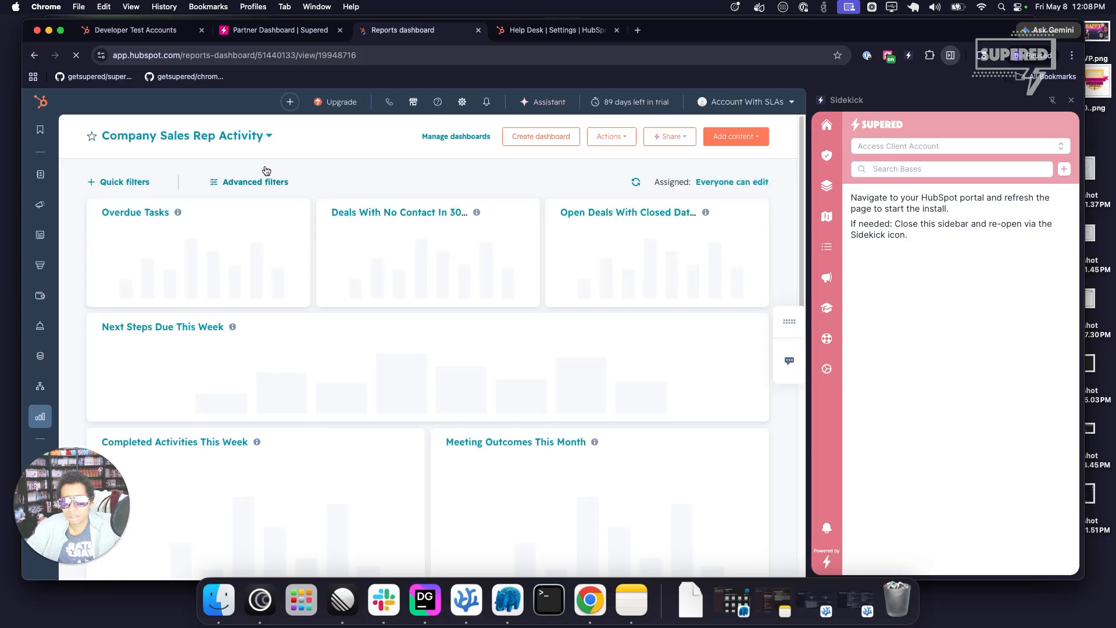
click(136, 103)
click(136, 183)
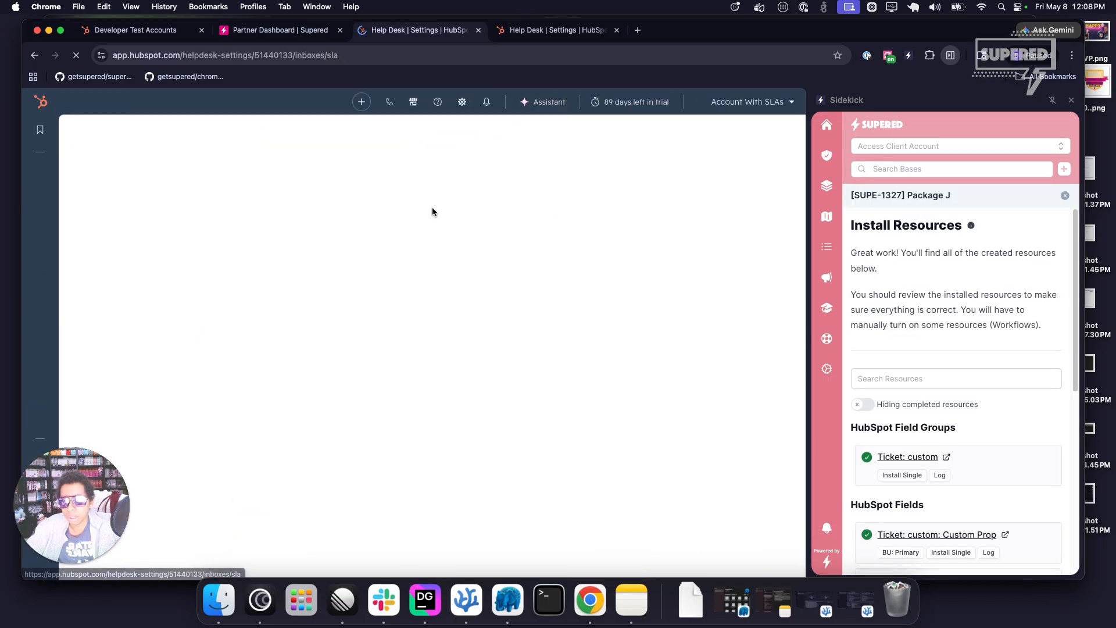
scroll(451, 246, down, 3)
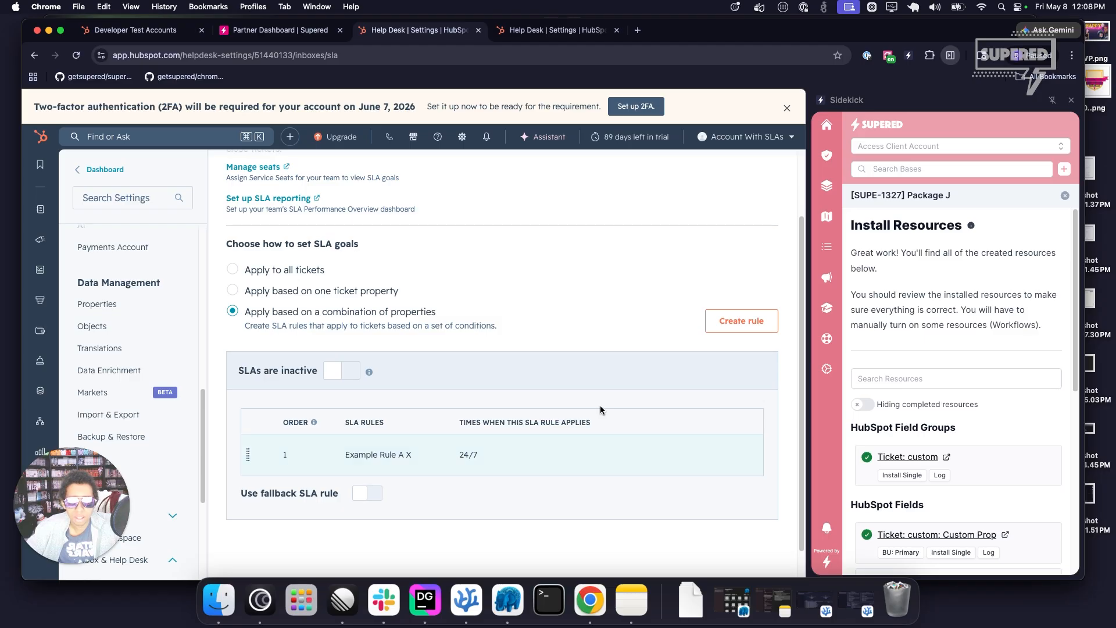
Return to Supered's HubSpot Resources, start an asset install of [SUPE-1327] Package J and open its installer.
click(478, 30)
click(689, 138)
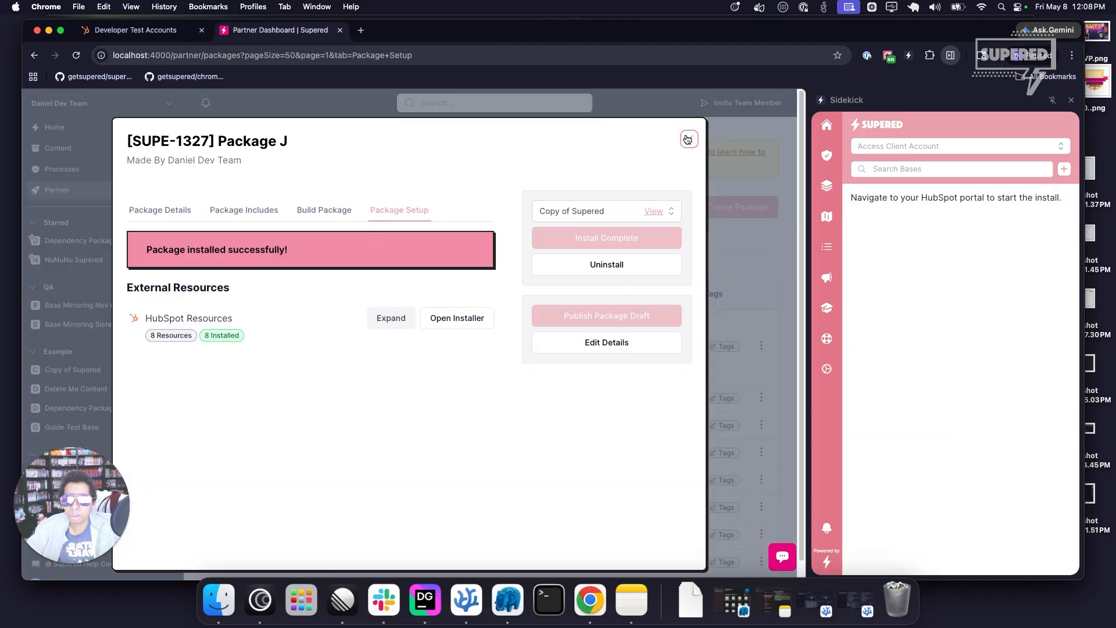
click(267, 216)
click(719, 207)
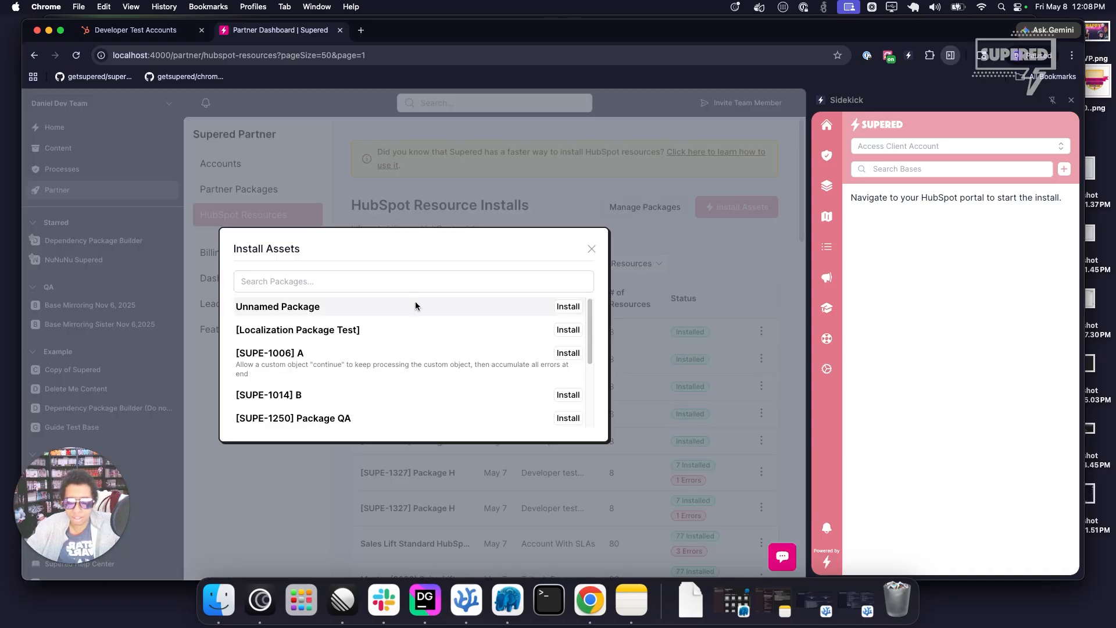
click(406, 281)
text([SUPE-1327] Package)
text(J)
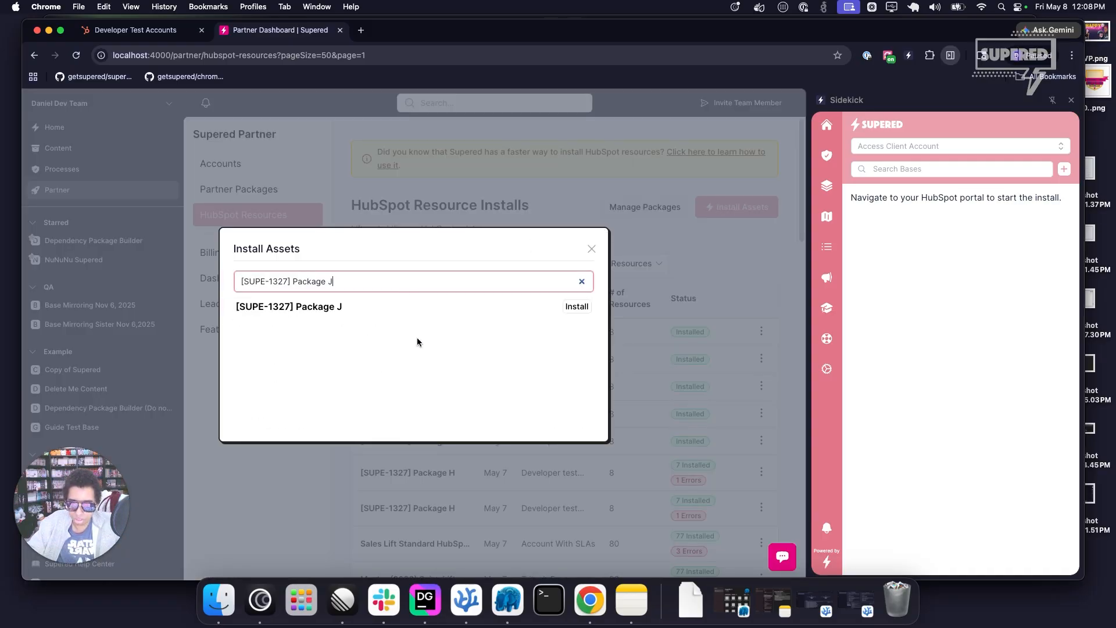
click(575, 307)
click(562, 241)
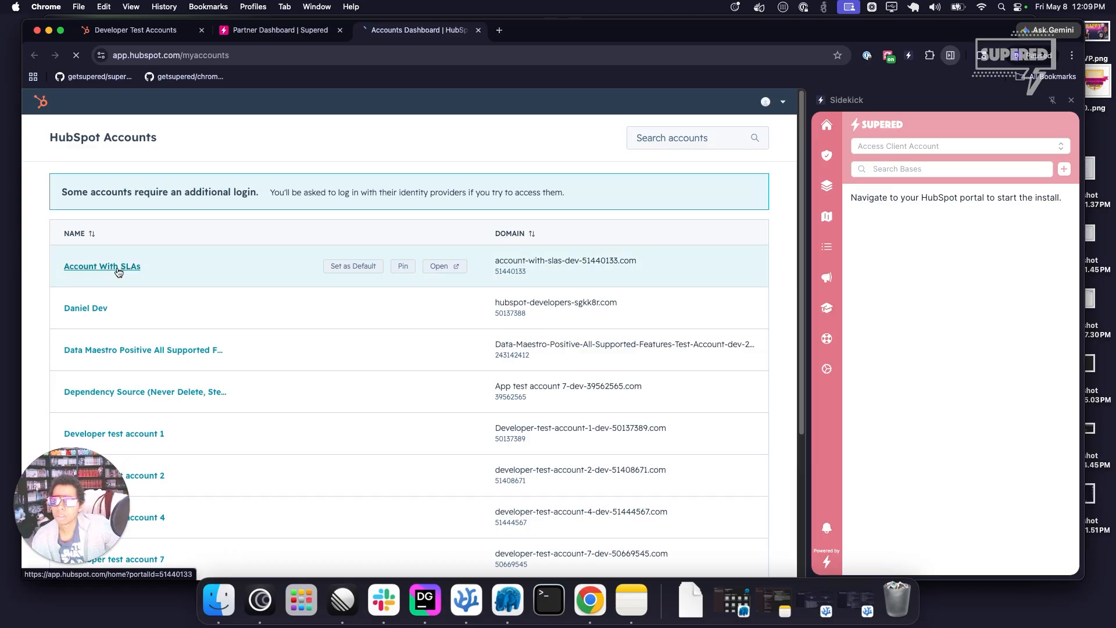
Install the package resources in Account With SLAs, skipping creation of the existing Support Pipeline and Custom Pipeline.
click(126, 266)
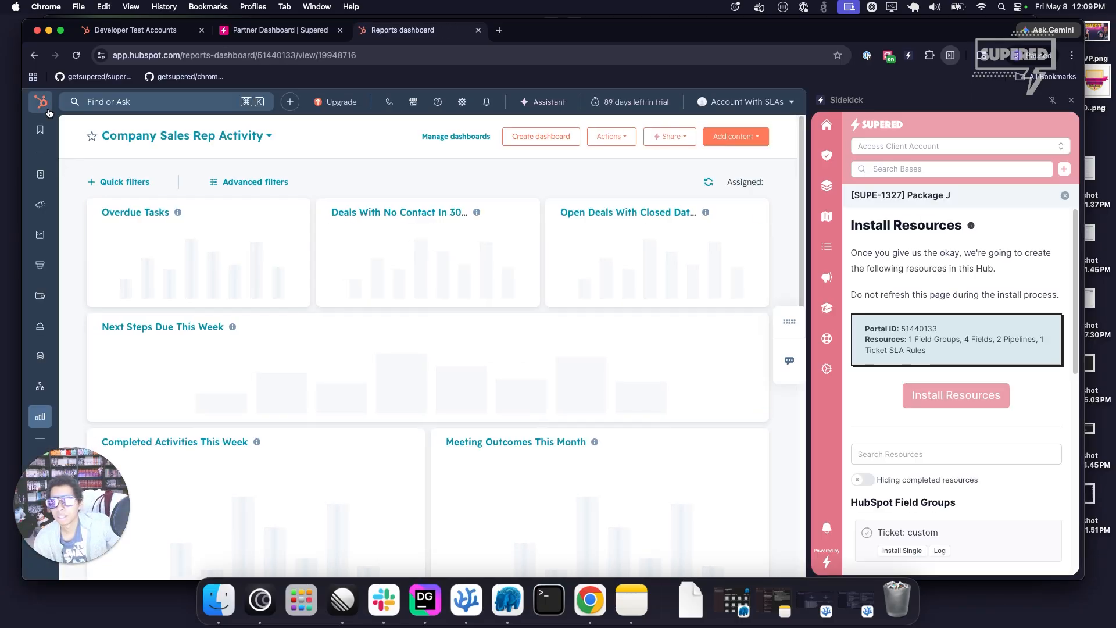
click(116, 102)
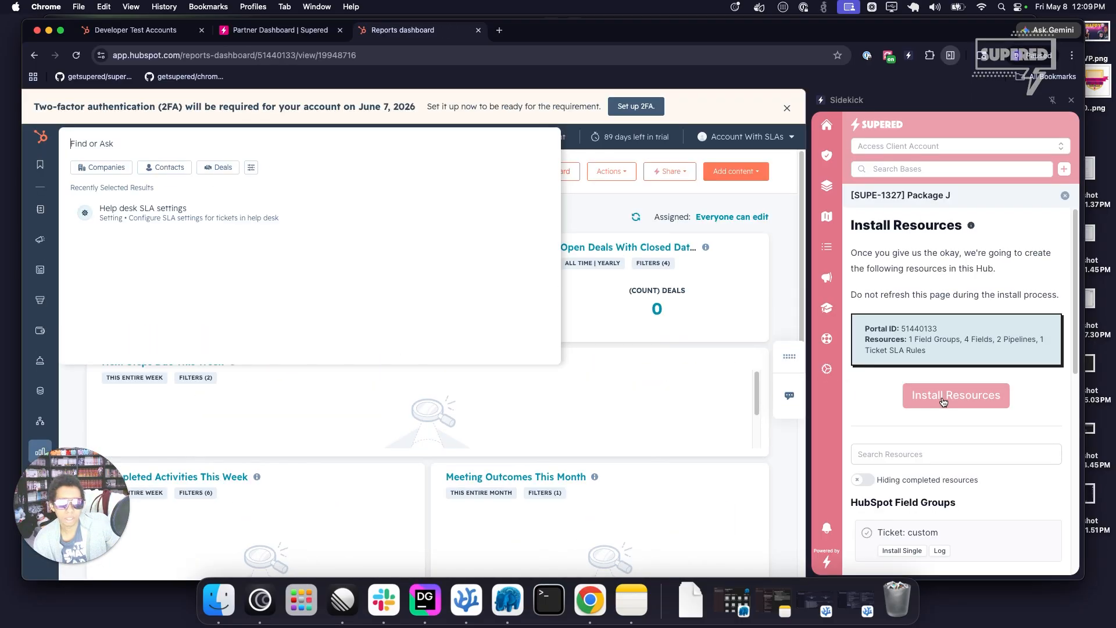
click(933, 395)
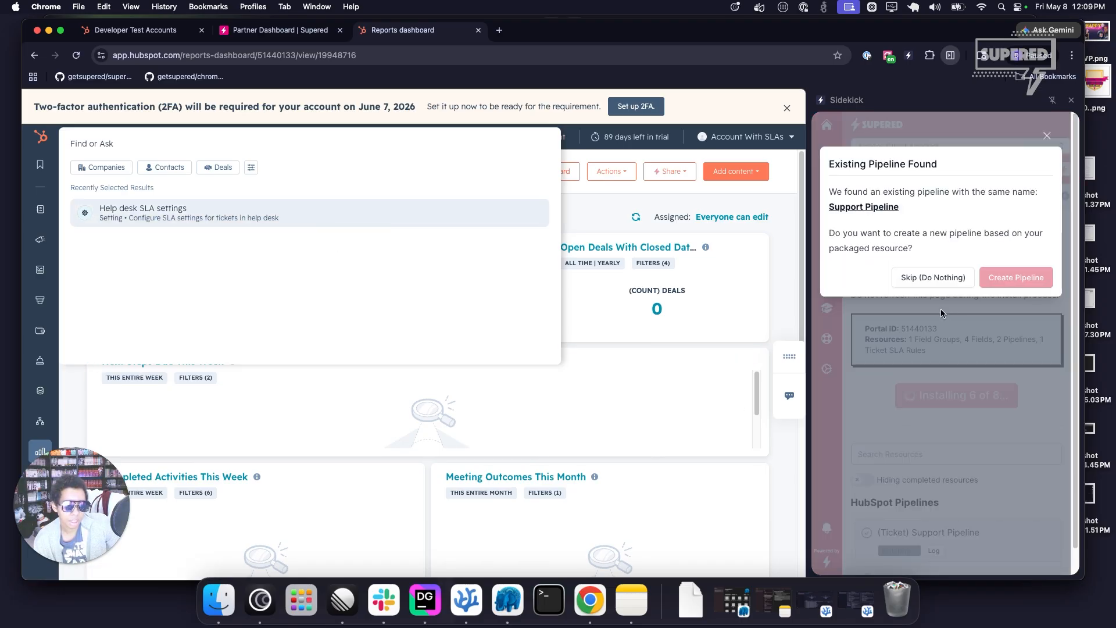
drag(947, 205, 826, 189)
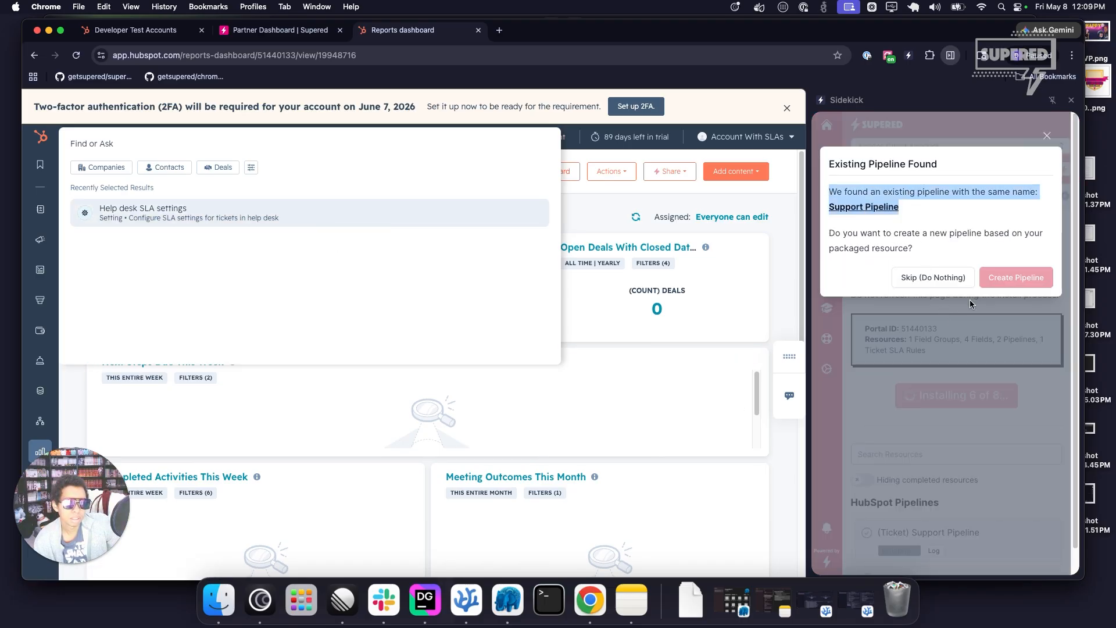
click(925, 278)
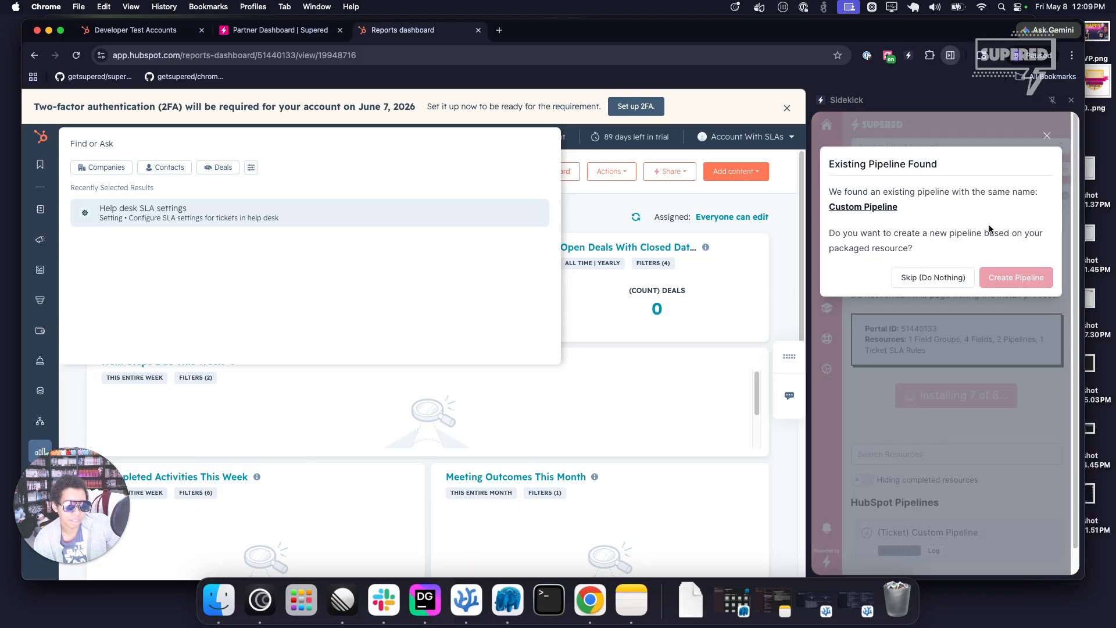
click(934, 277)
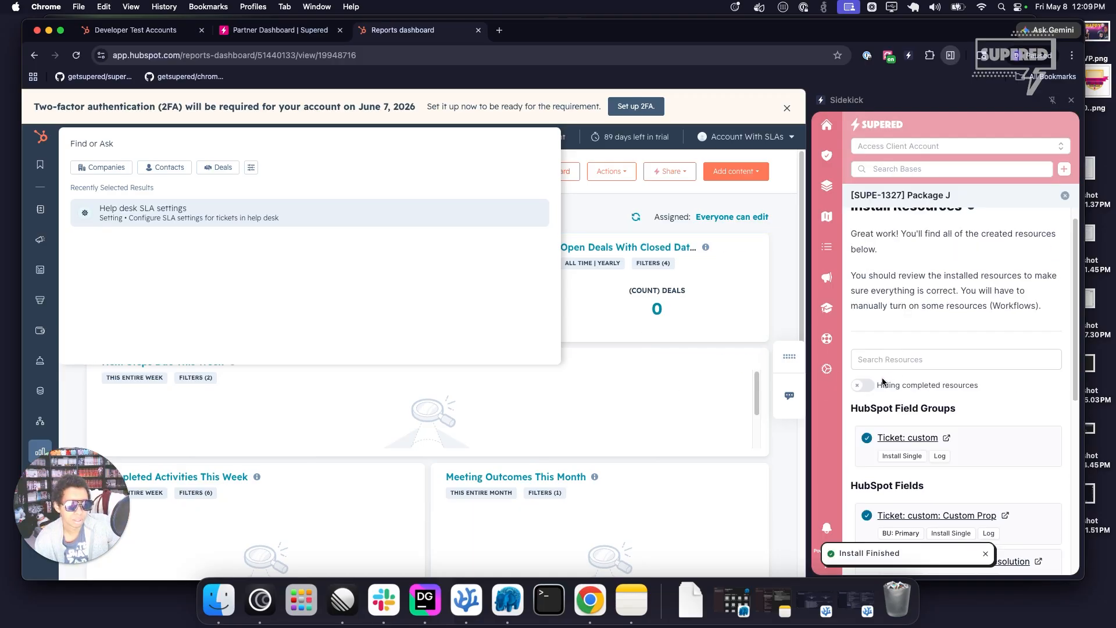
Open the installed Example Rule in Account With SLAs, compare it with Example Rule A X and check its rule settings.
scroll(902, 343, down, 5)
scroll(915, 343, down, 4)
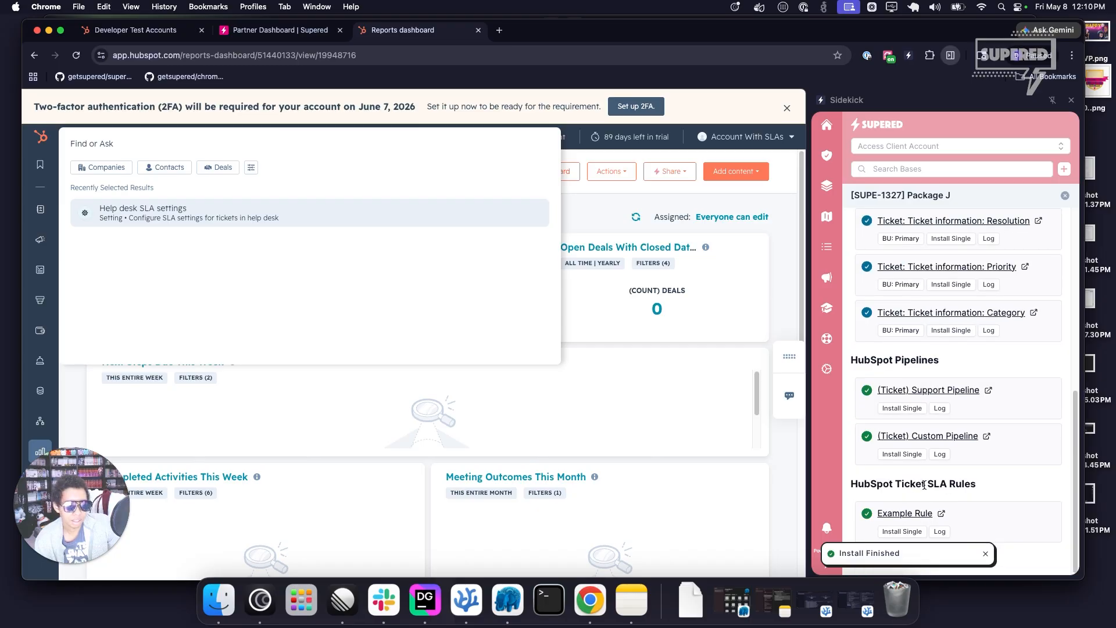
click(907, 513)
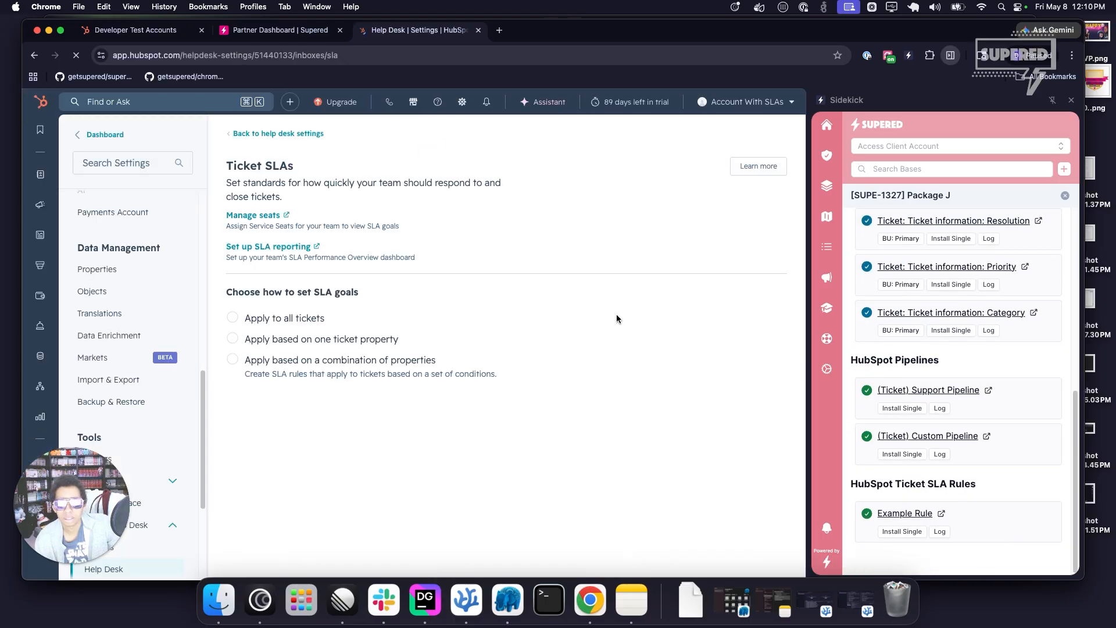
scroll(529, 302, down, 3)
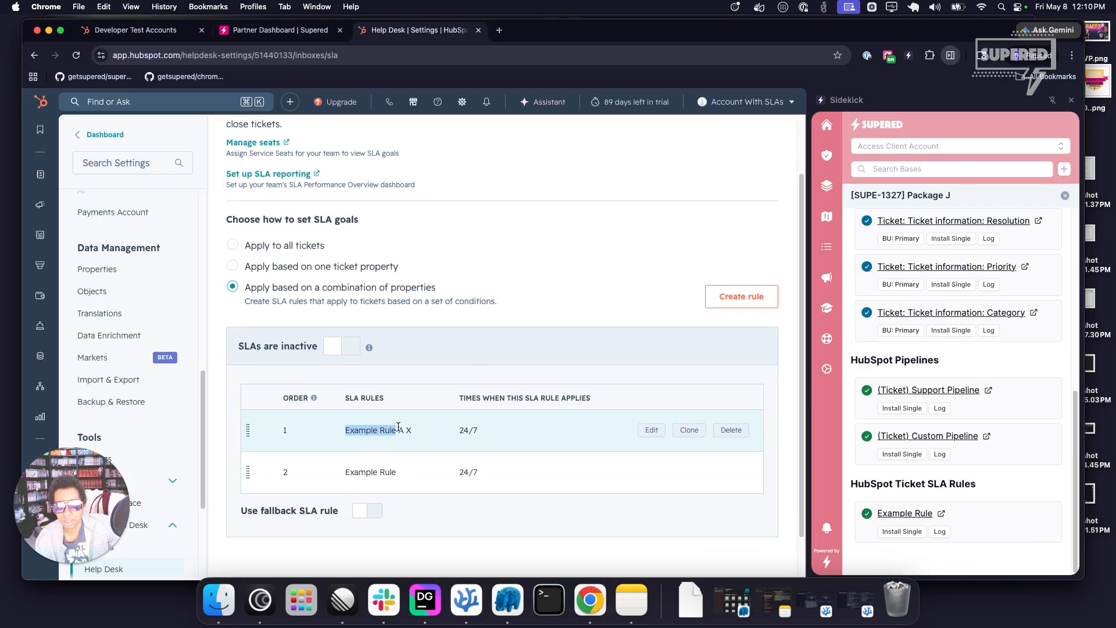
drag(398, 427, 416, 465)
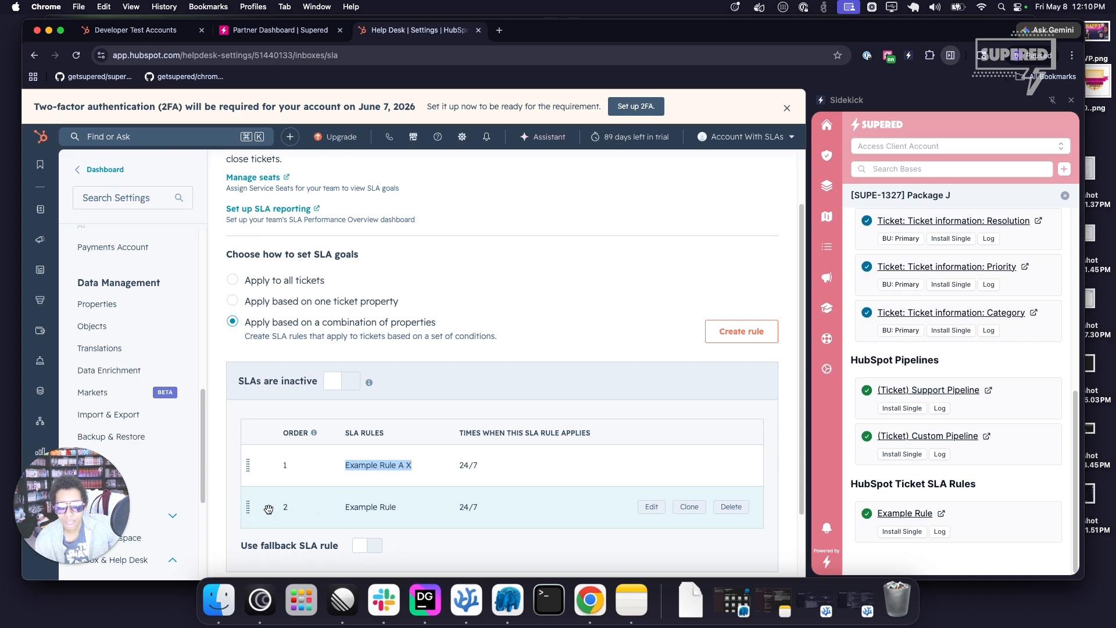
mouse_move(344, 508)
mouse_down()
mouse_move(420, 505)
mouse_move(338, 506)
mouse_up()
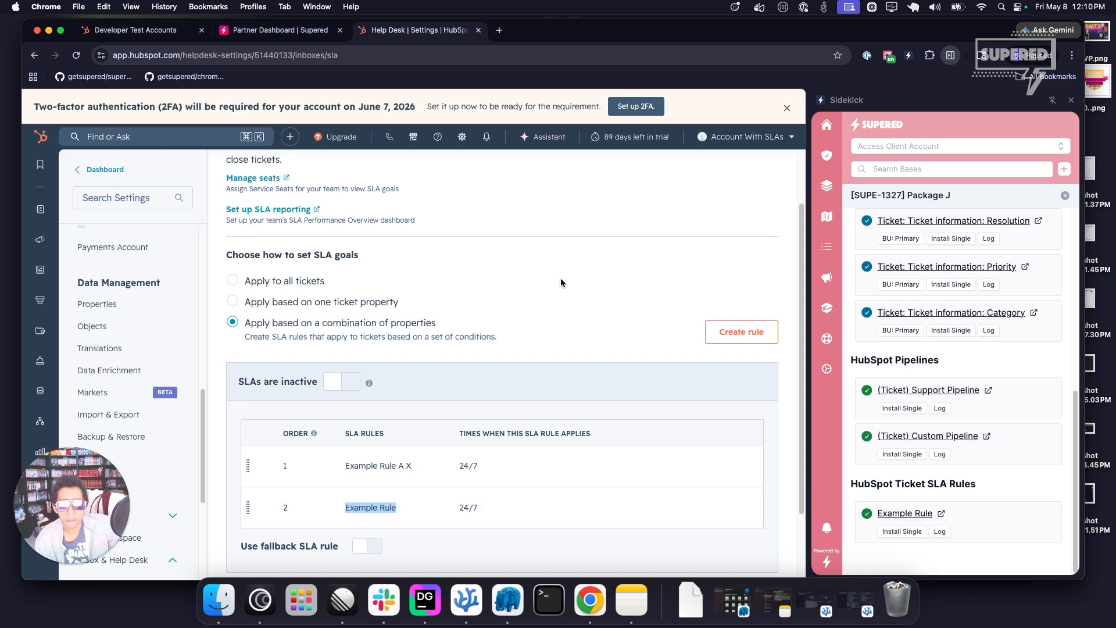
scroll(560, 278, down, 3)
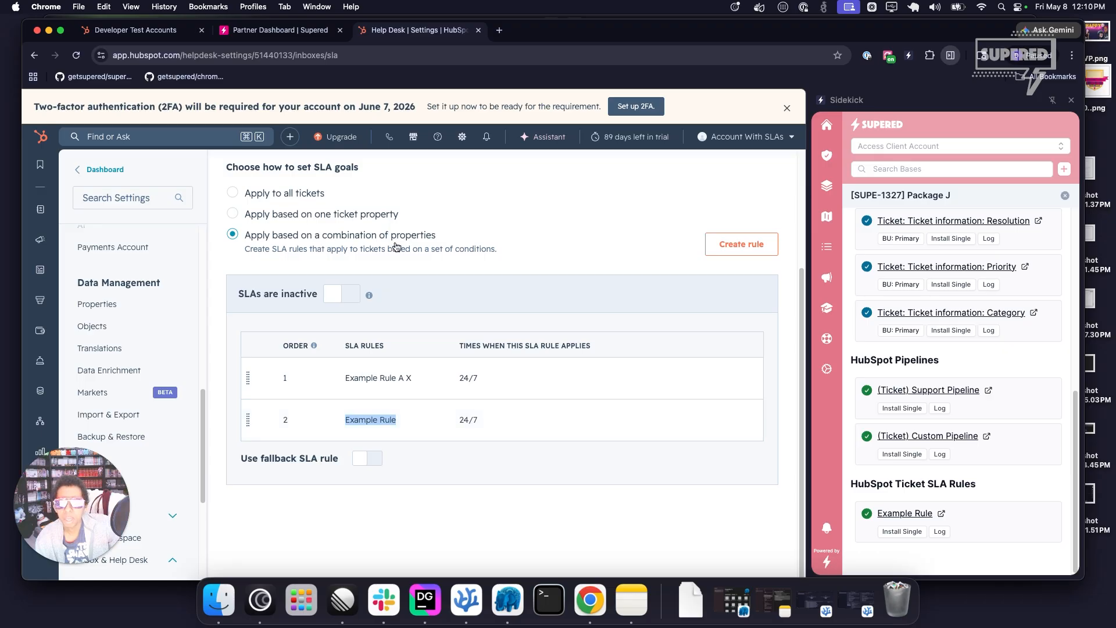
click(652, 419)
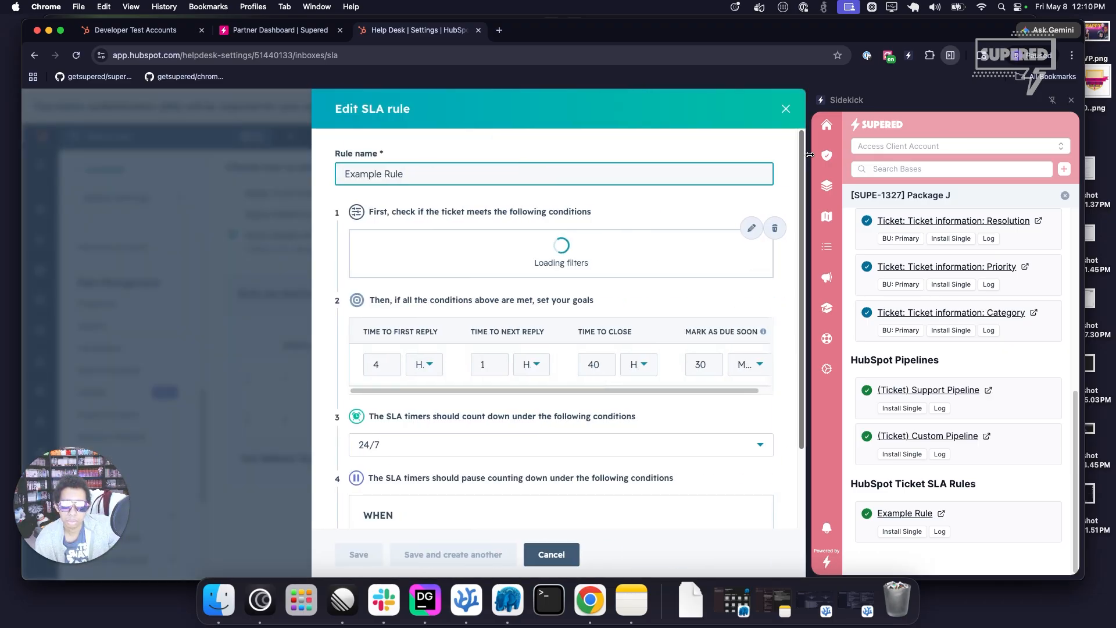
click(410, 93)
Switch back to Supered and open [SUPE-1327] Package J from its Account With SLAs install record.
click(169, 32)
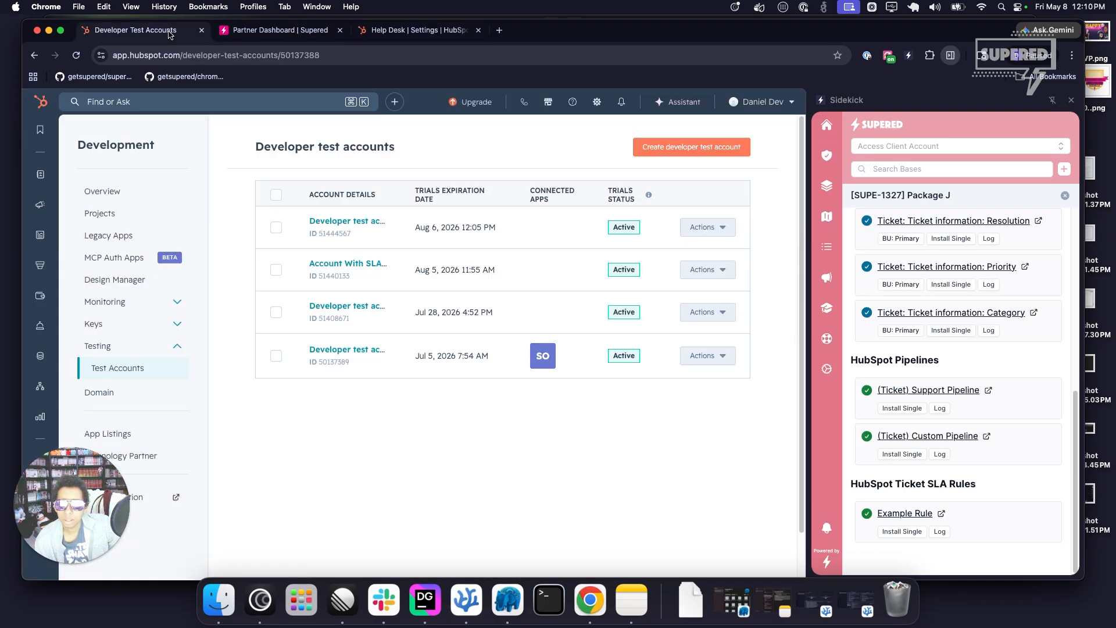
click(220, 32)
key(Escape)
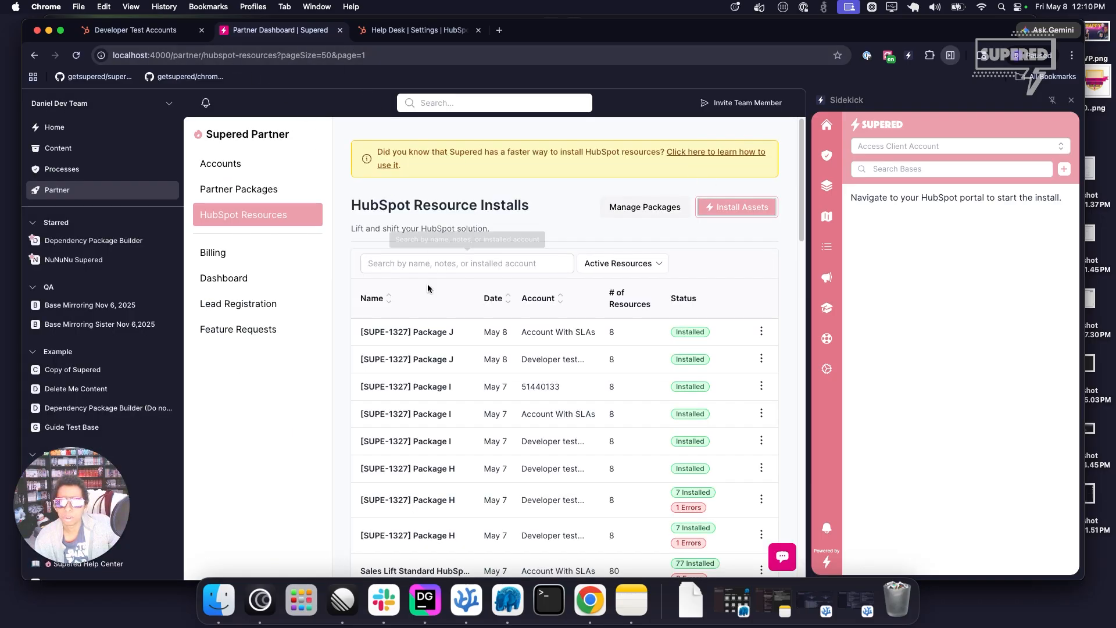
click(416, 332)
click(575, 296)
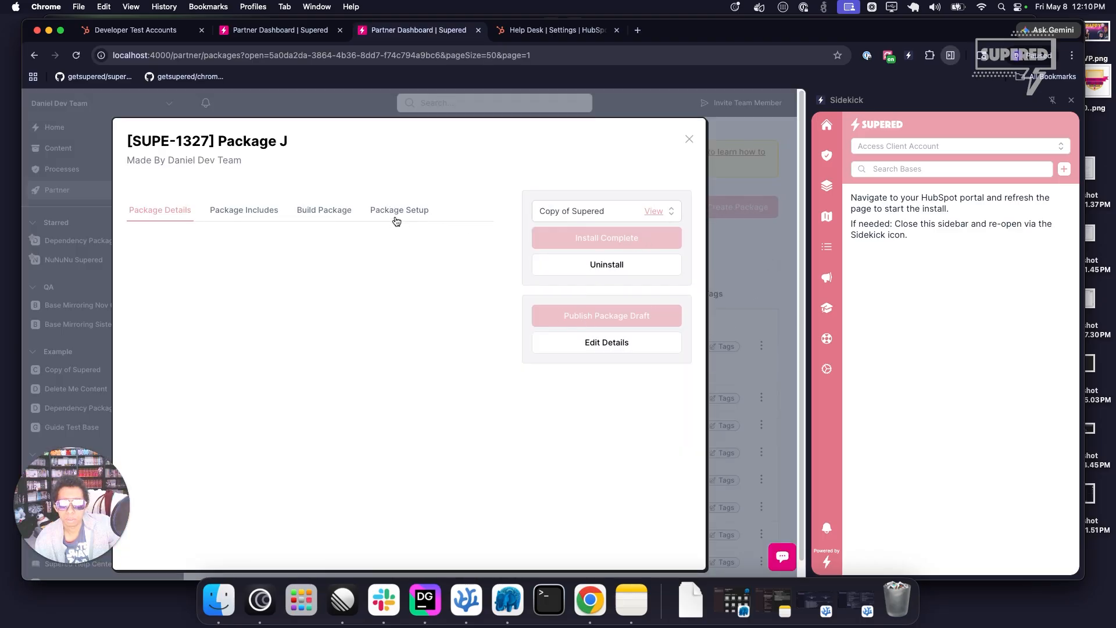
Open the package's HubSpot resource builder in the Dependency Source account.
click(344, 213)
click(214, 287)
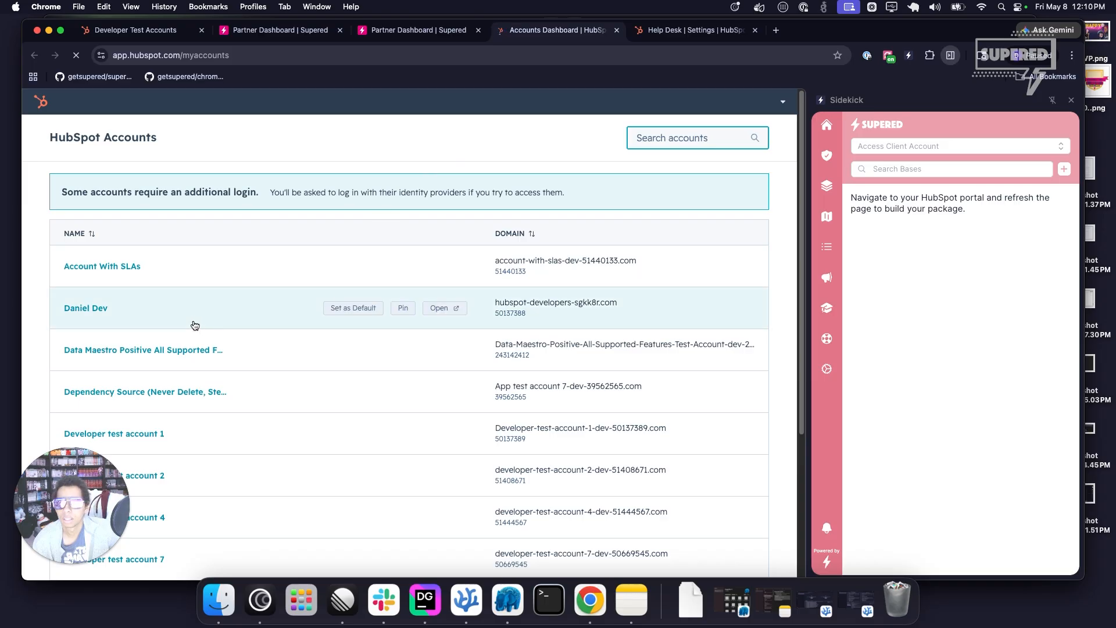
scroll(192, 407, down, 4)
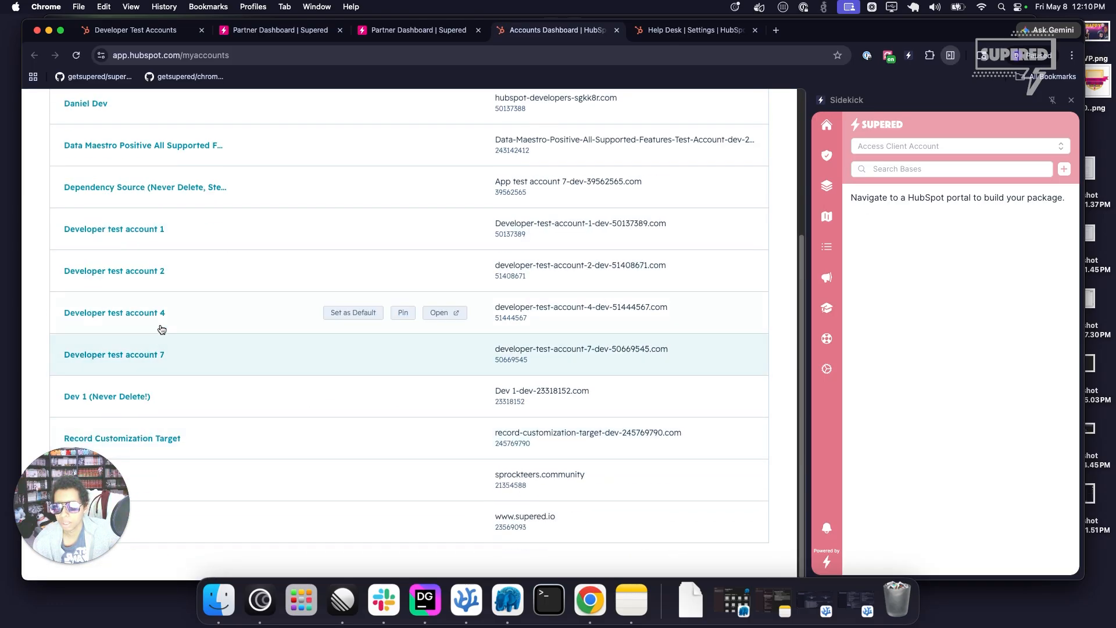
scroll(154, 303, up, 2)
click(141, 304)
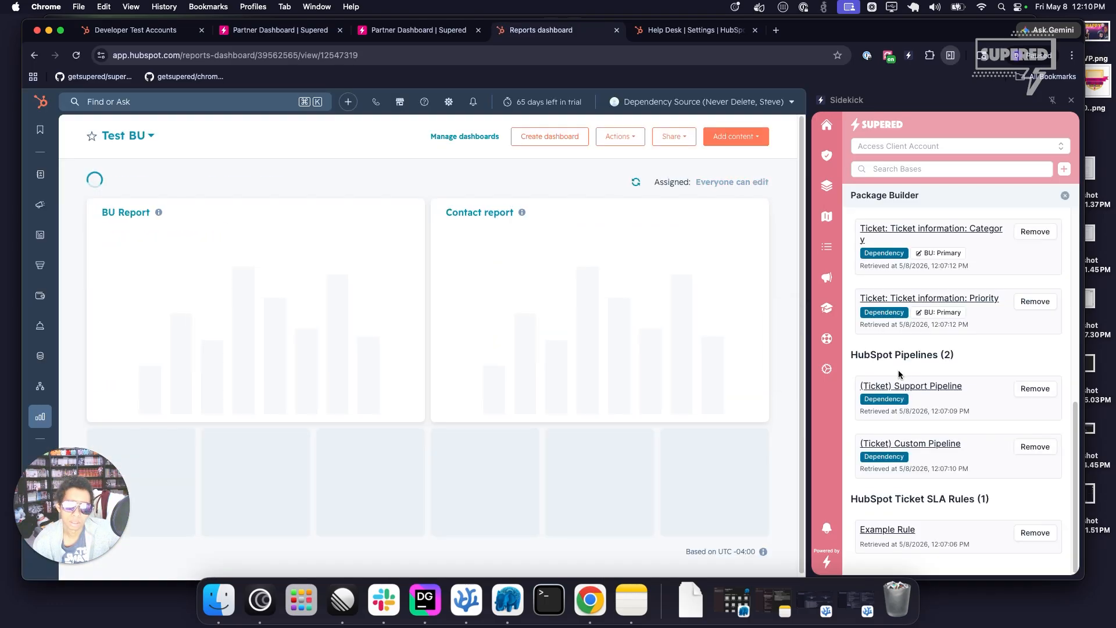
Edit the source account's Example Rule, set its time to first reply to 2 hours and save it.
click(875, 527)
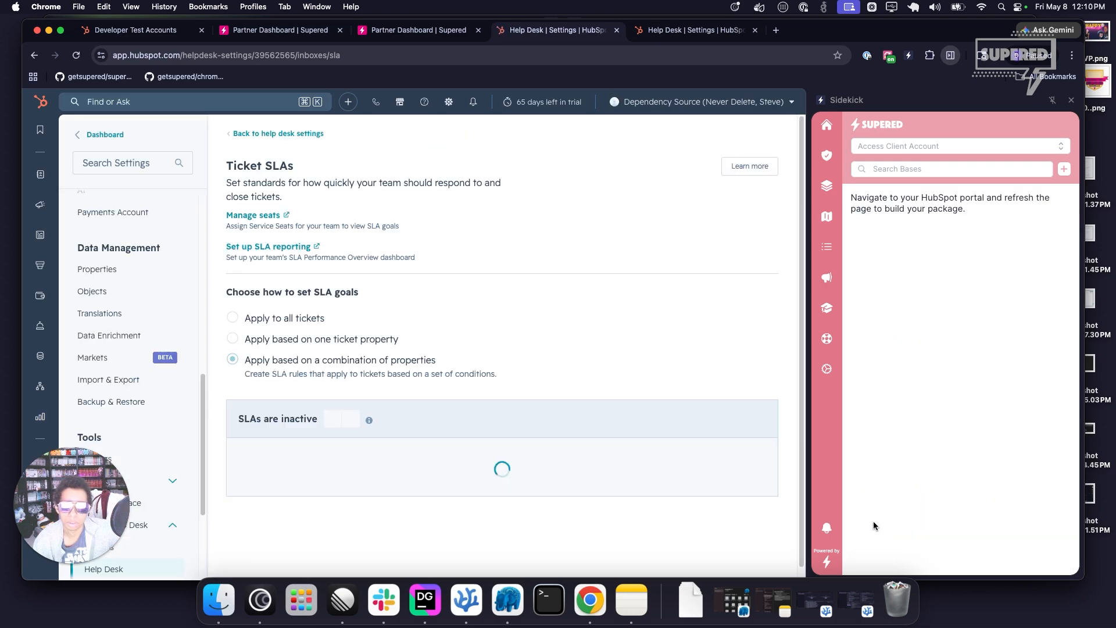
scroll(534, 449, down, 3)
click(640, 418)
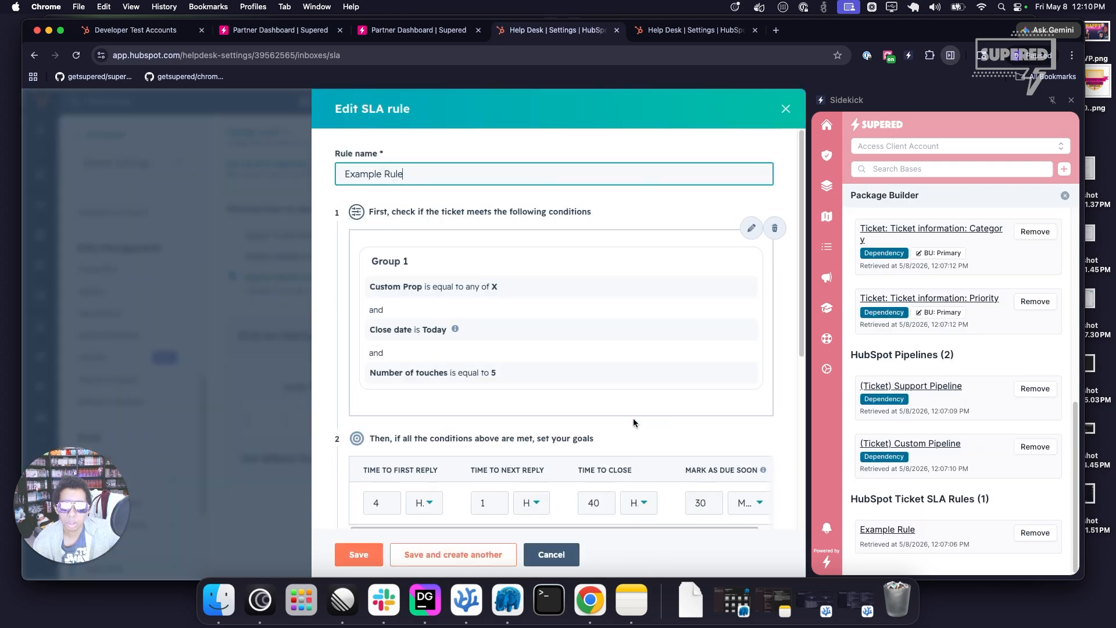
scroll(478, 367, down, 4)
double_click(376, 289)
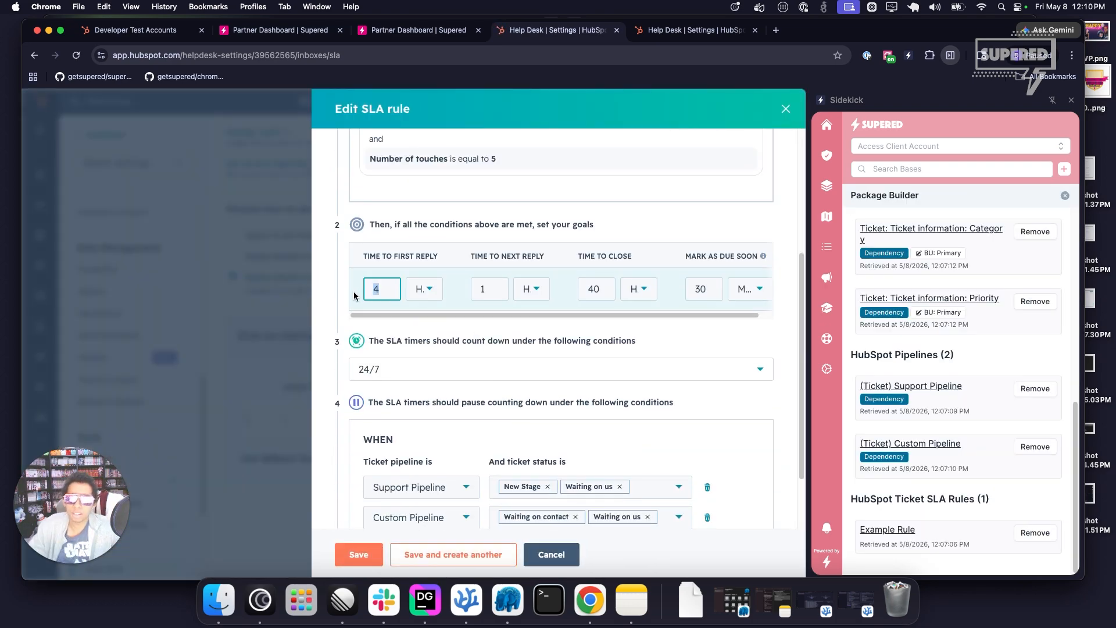
text(23)
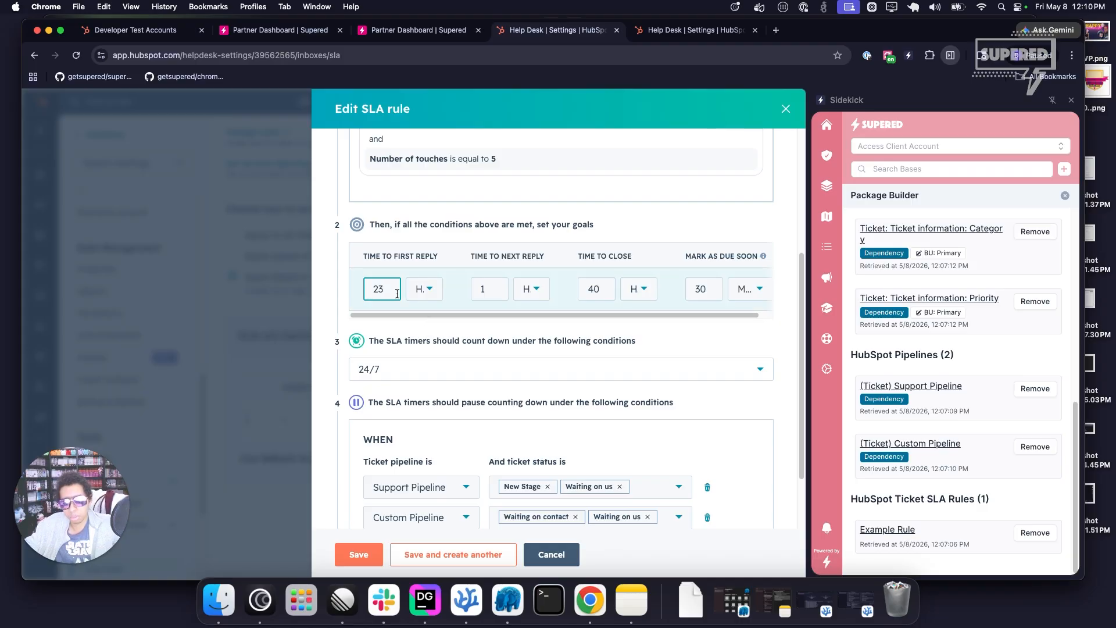
scroll(455, 345, down, 3)
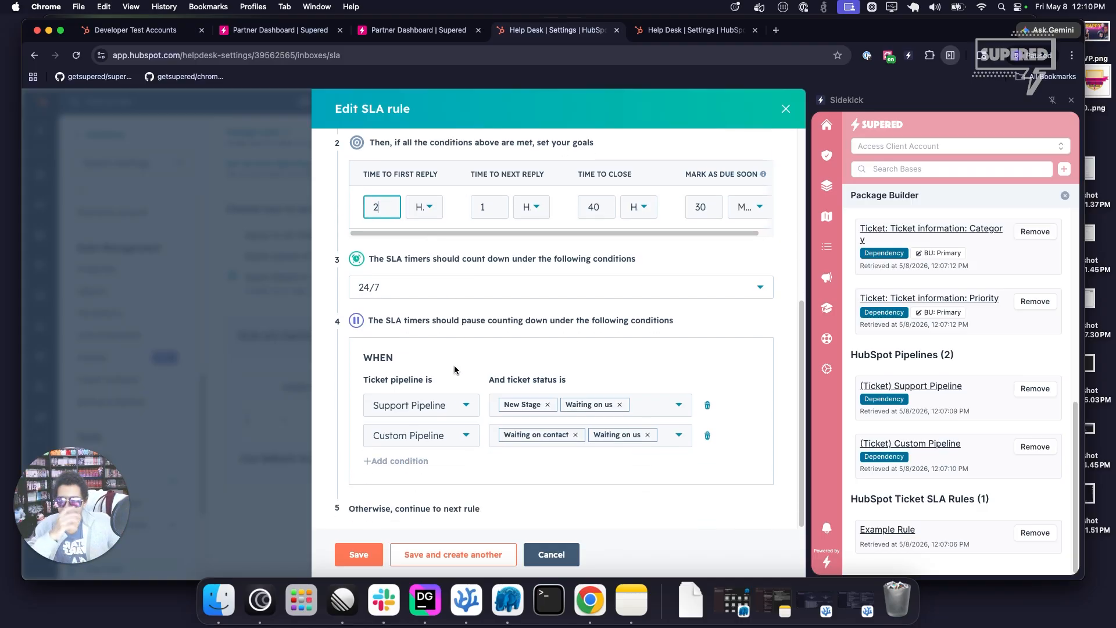
click(359, 555)
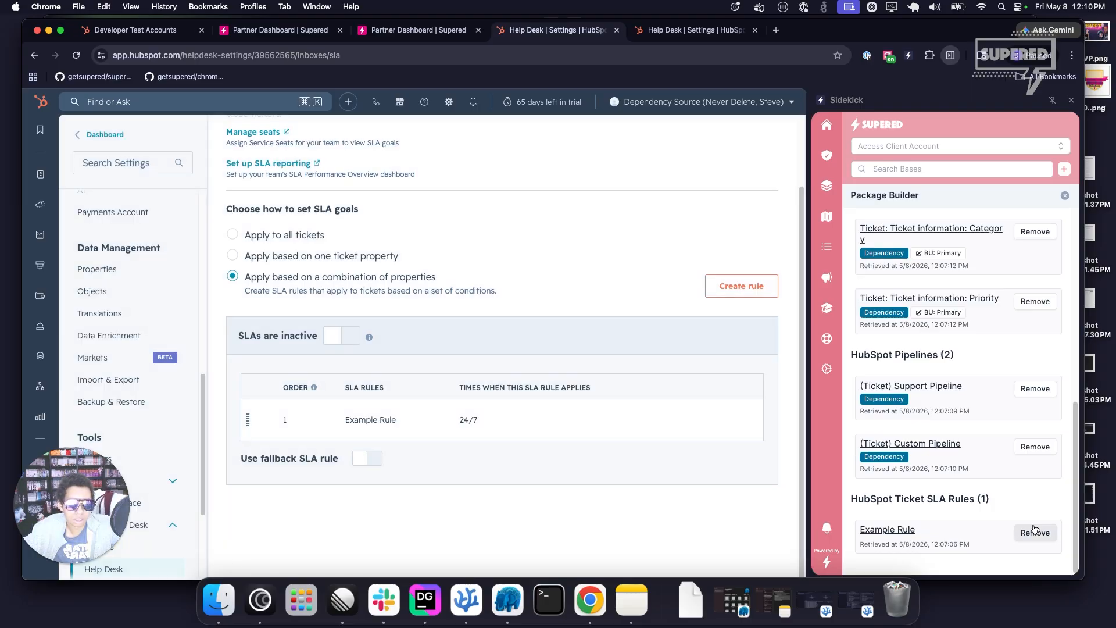
Remove Example Rule from the package and add it again, closing the dependencies prompt without adding dependencies.
click(1036, 533)
scroll(960, 283, up, 3)
scroll(941, 248, up, 3)
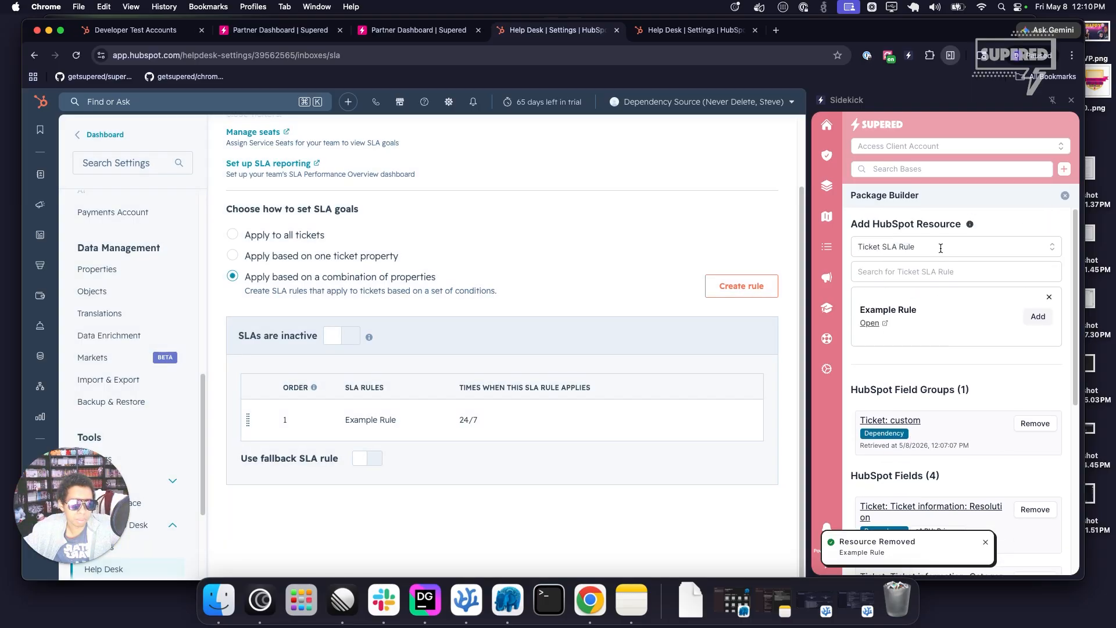
click(1038, 317)
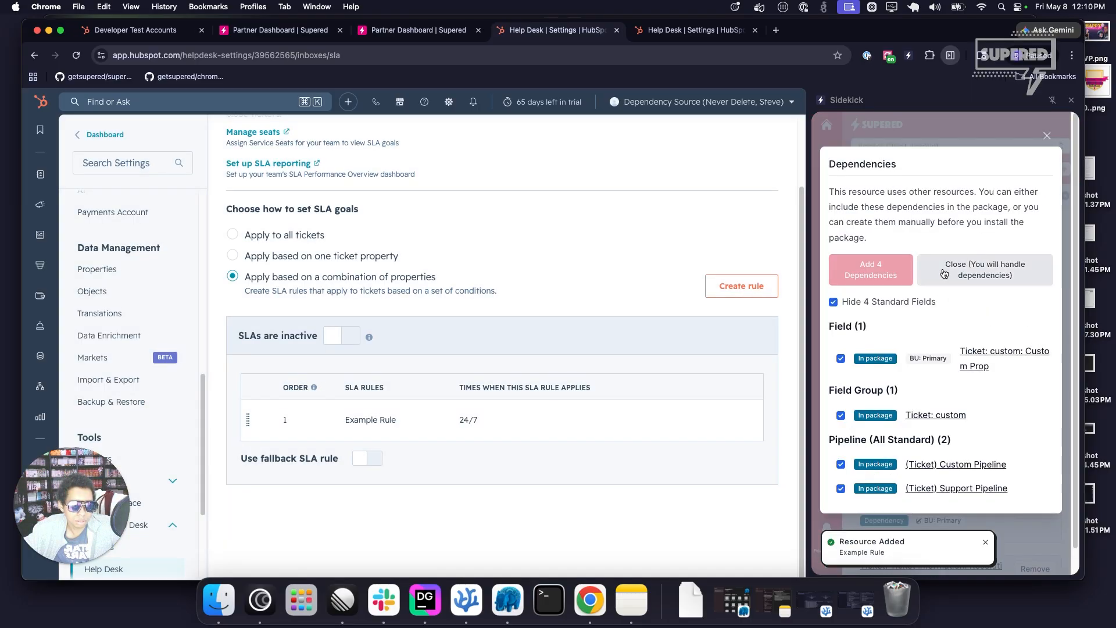
click(981, 272)
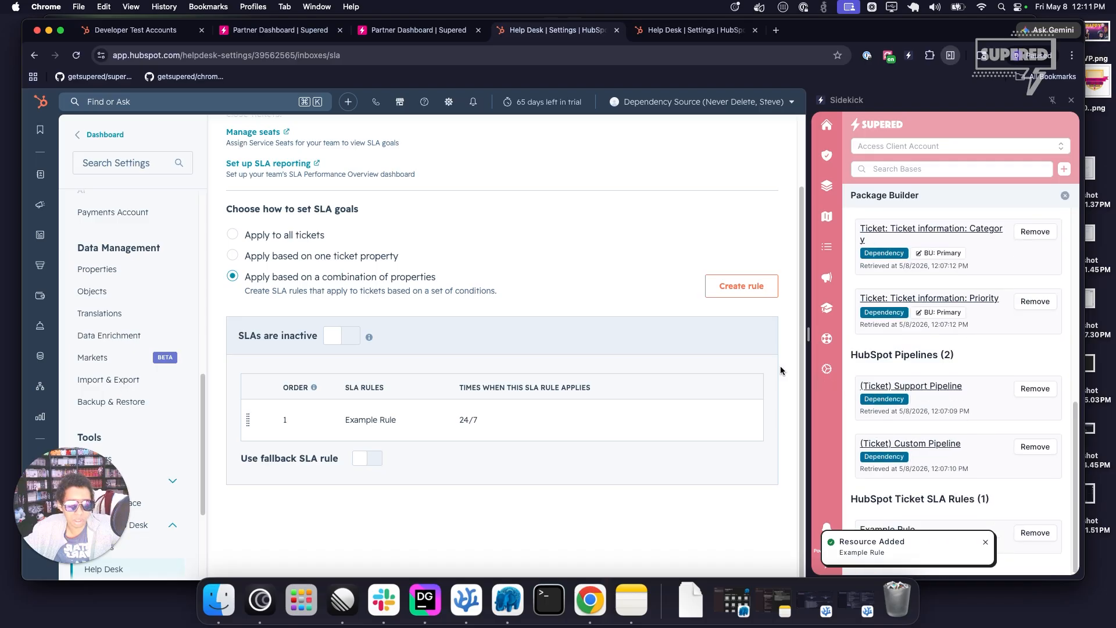
Return to Package J's build view in Supered, refresh its content and publish the package draft.
click(279, 30)
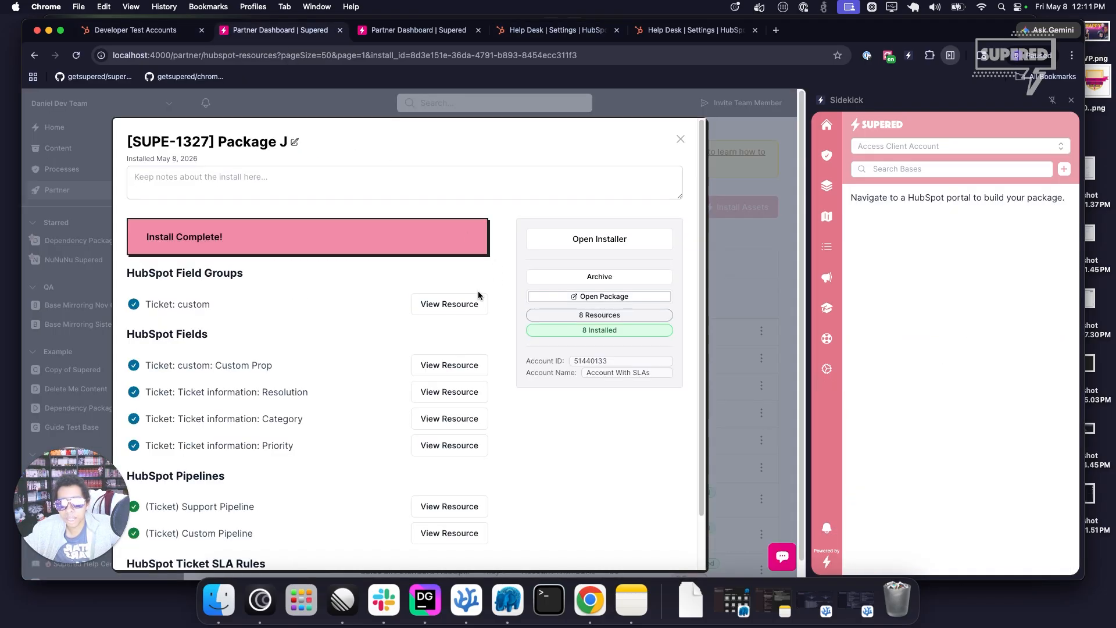
click(420, 36)
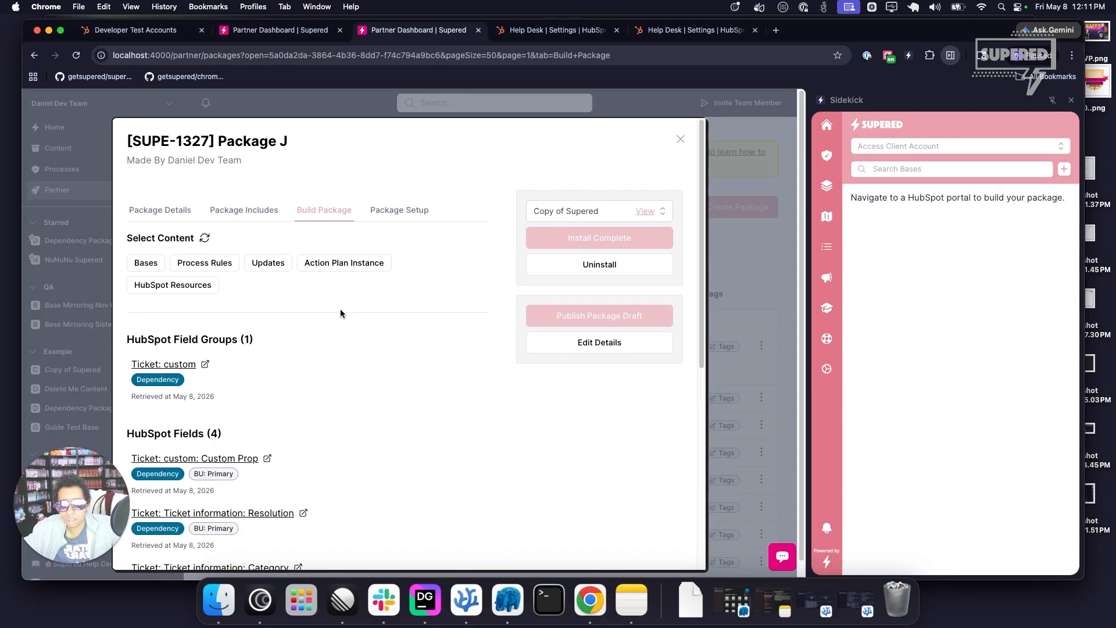
click(205, 238)
click(640, 315)
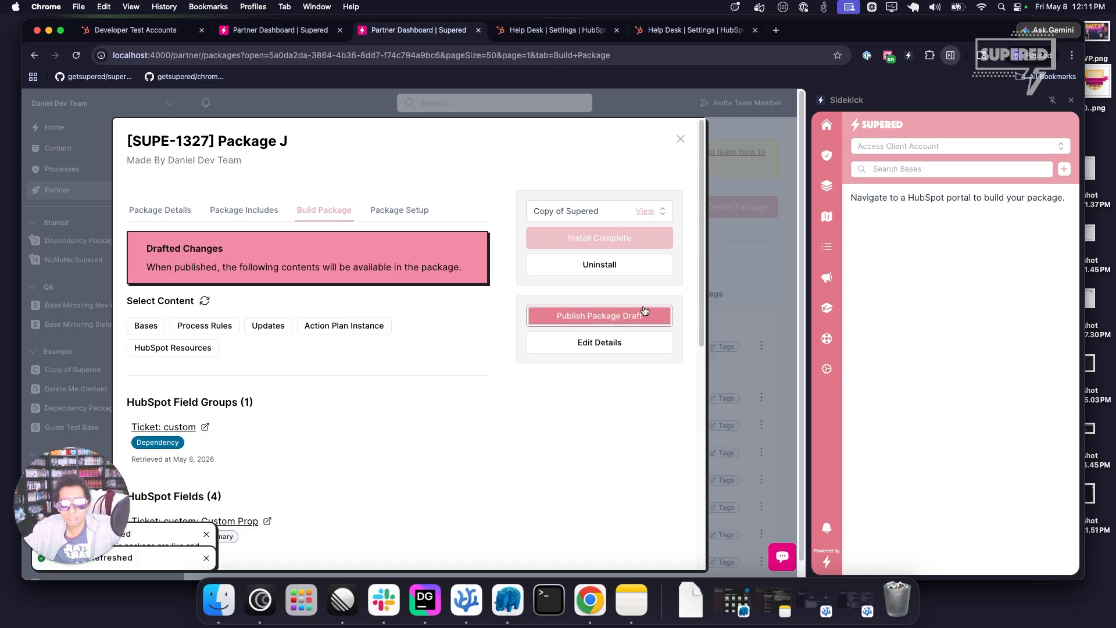
Copy the existing install's package name, close that install and start a new asset install of [SUPE-1327] Package J.
click(326, 30)
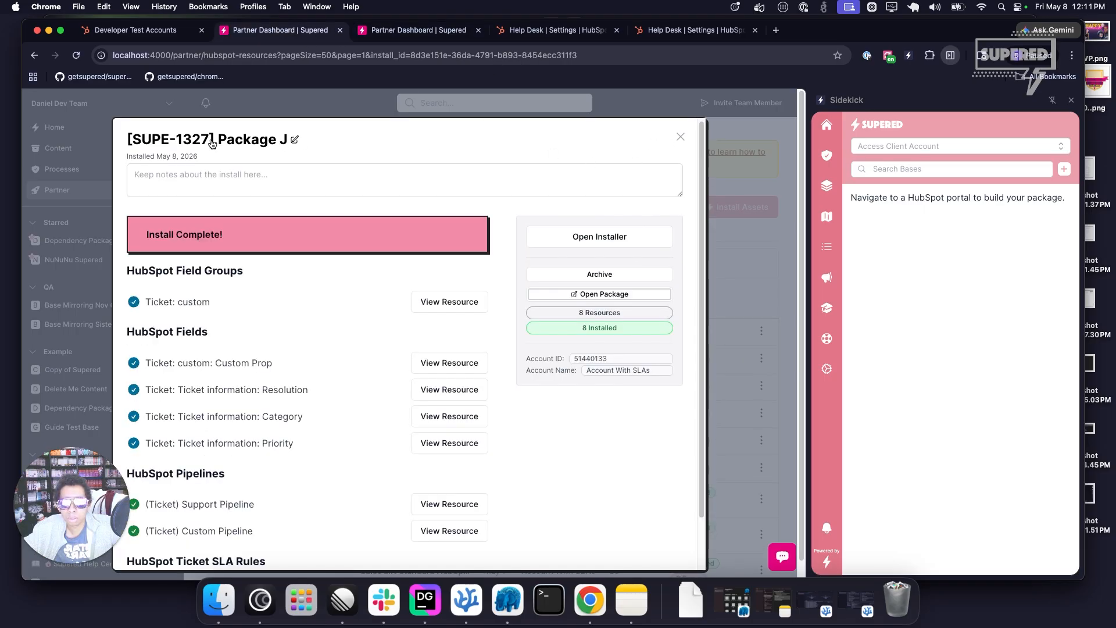
click(167, 135)
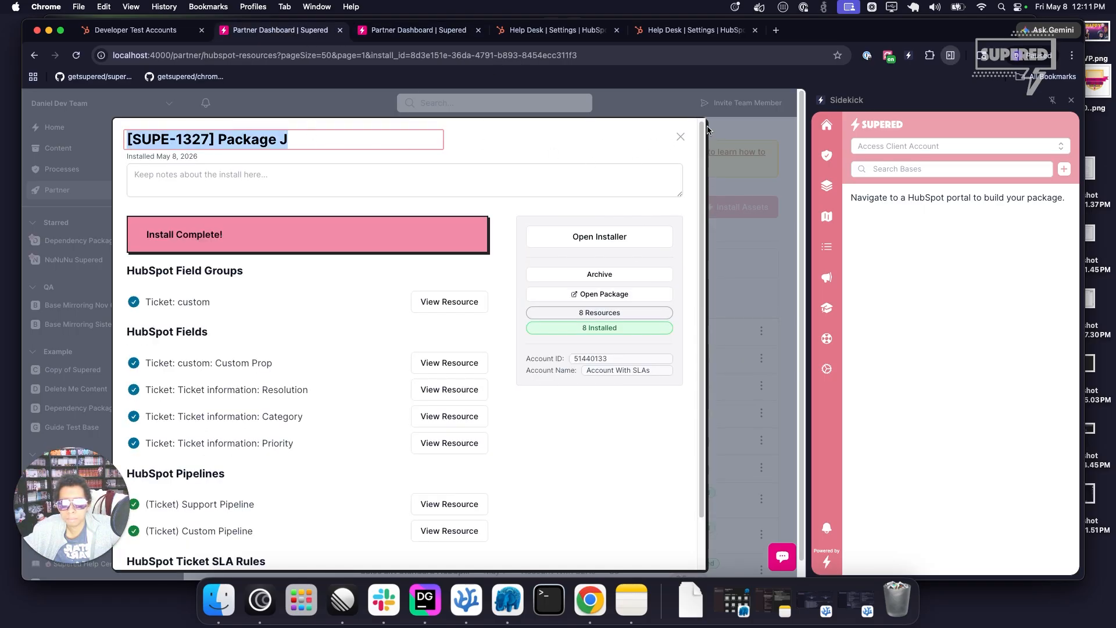
click(680, 137)
click(737, 207)
click(414, 281)
text([SUPE-1327] Package J)
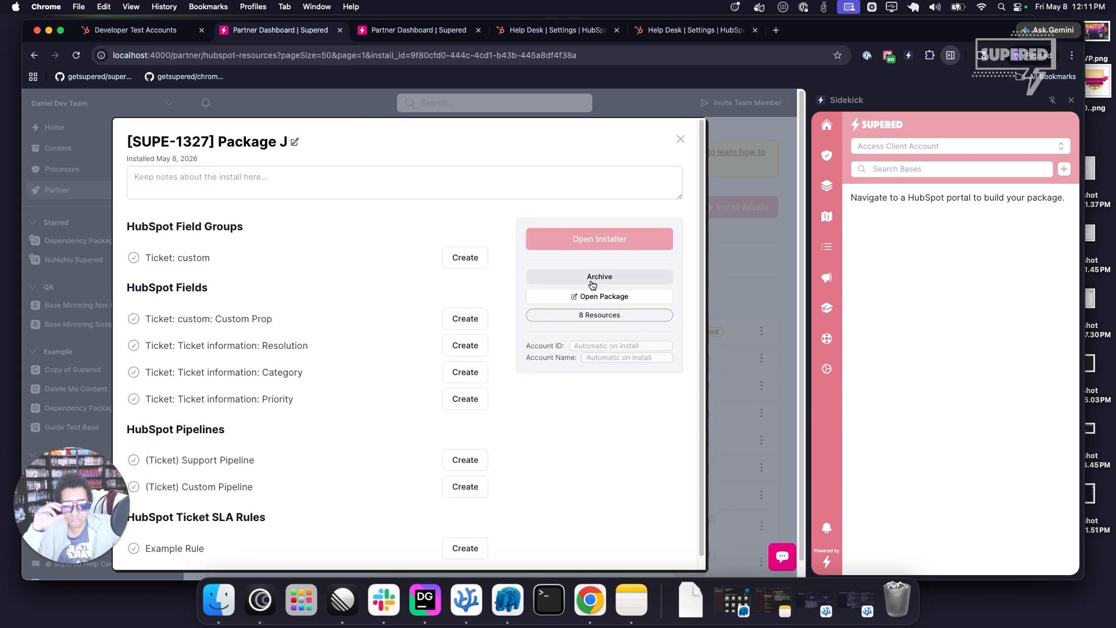
Open the new install's installer in the Account With SLAs HubSpot account and start installing the resources.
click(599, 236)
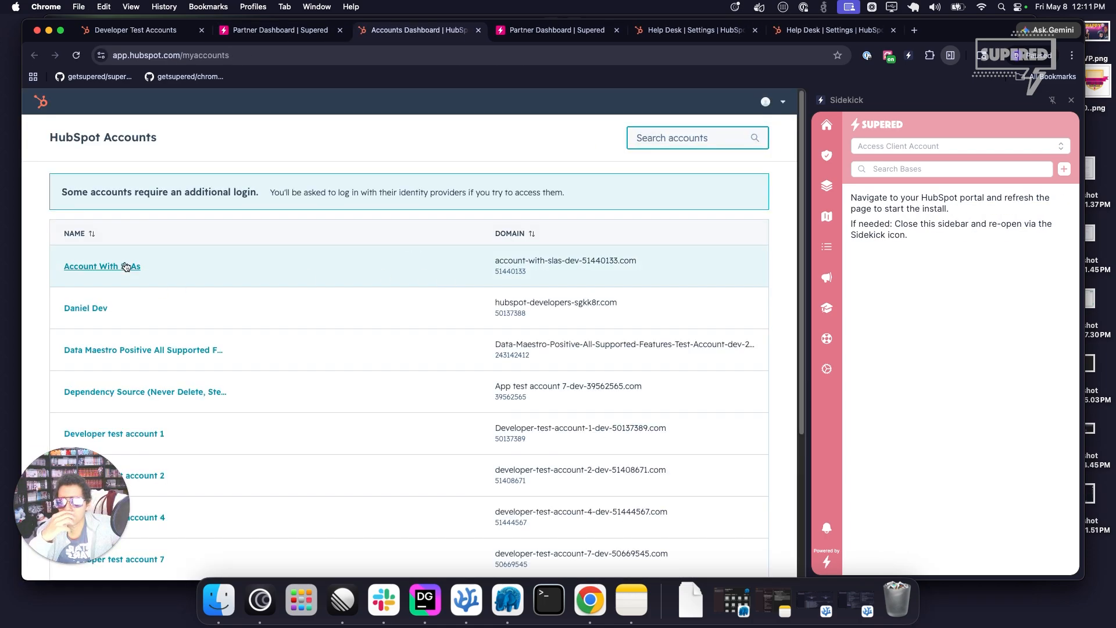
click(125, 267)
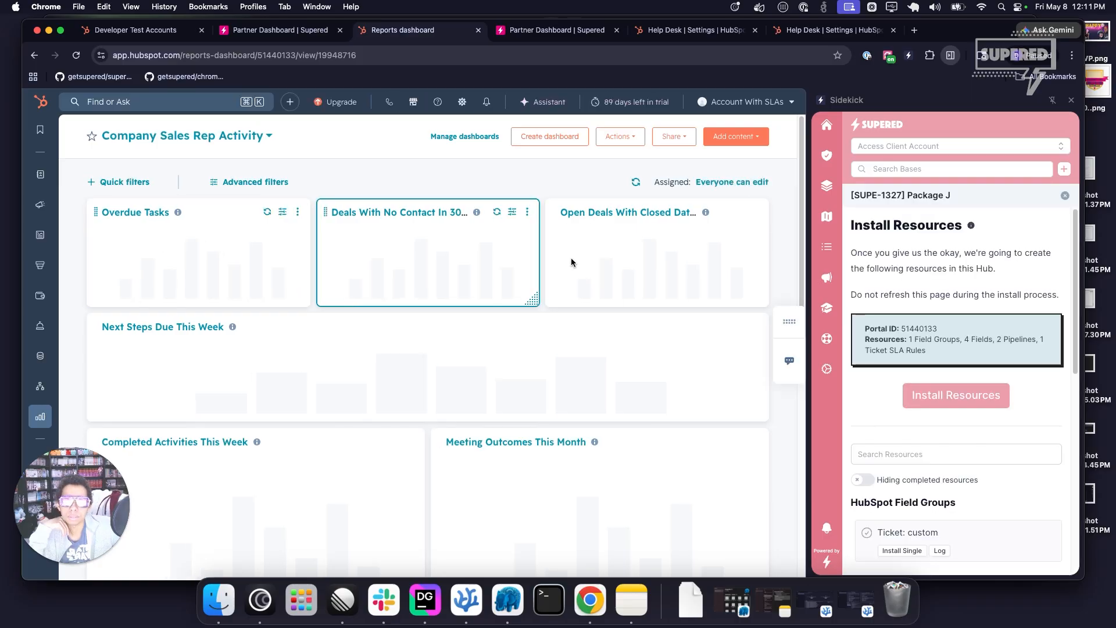
click(913, 388)
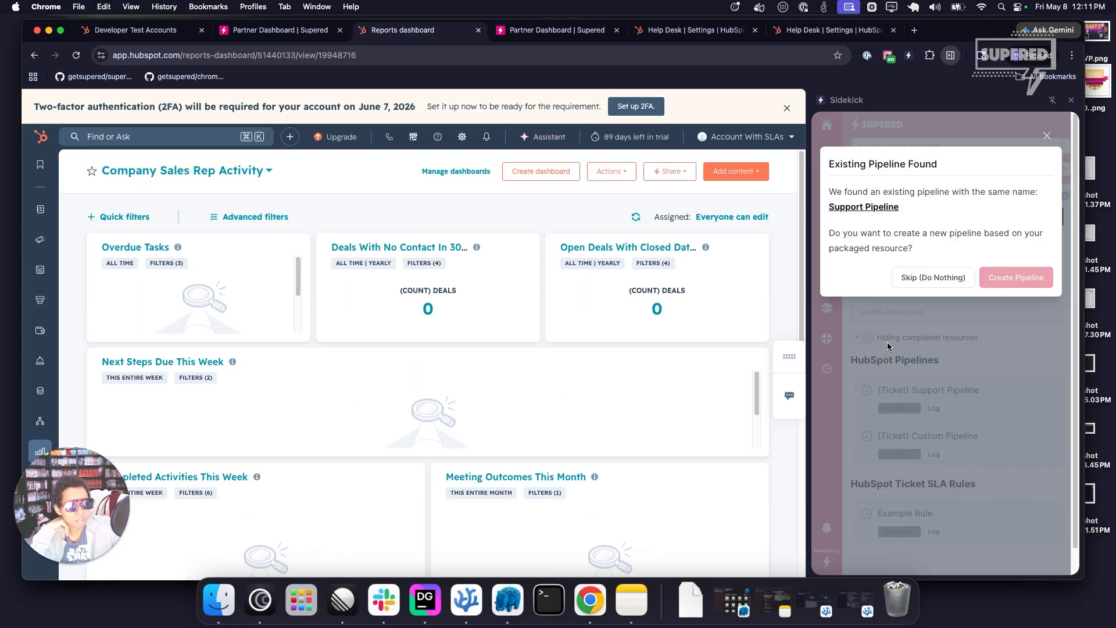
Skip creating new pipelines for the existing ones and update the existing Example Rule ticket SLA rule from the package.
click(912, 282)
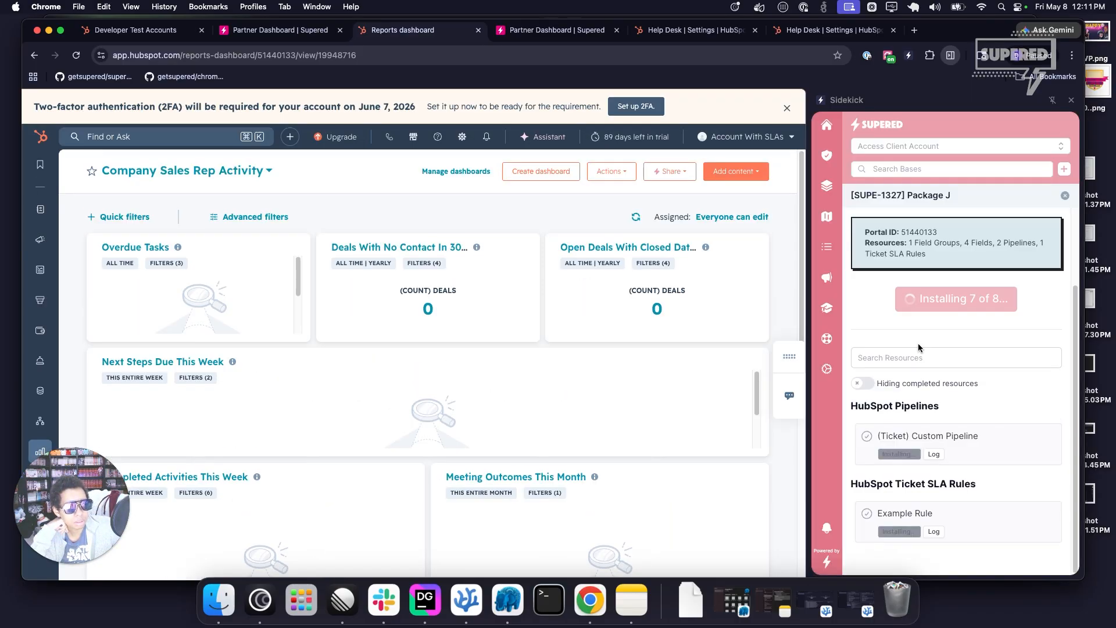
click(936, 278)
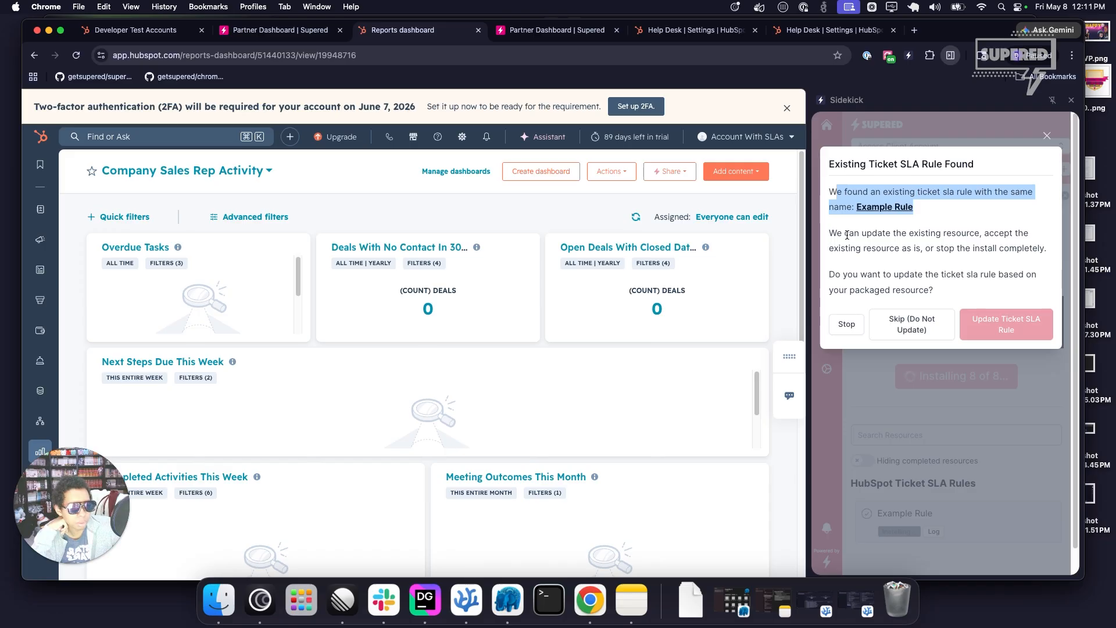
drag(847, 235, 977, 257)
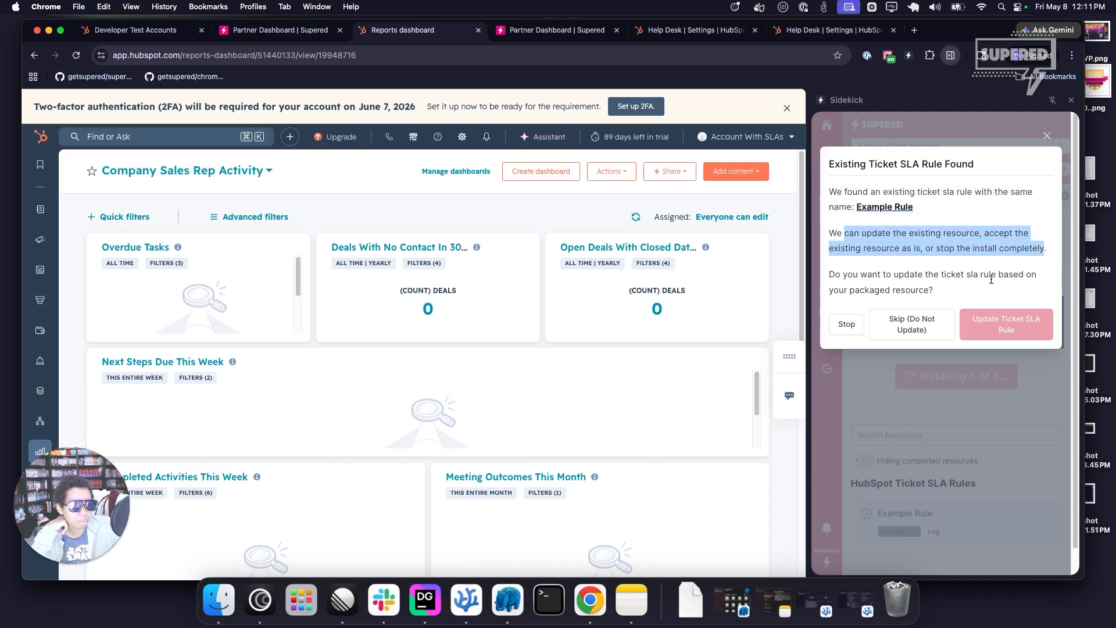
click(1005, 326)
Open the installed Example Rule in the account's Ticket SLAs settings, review its goal times and close it without saving.
scroll(931, 465, down, 10)
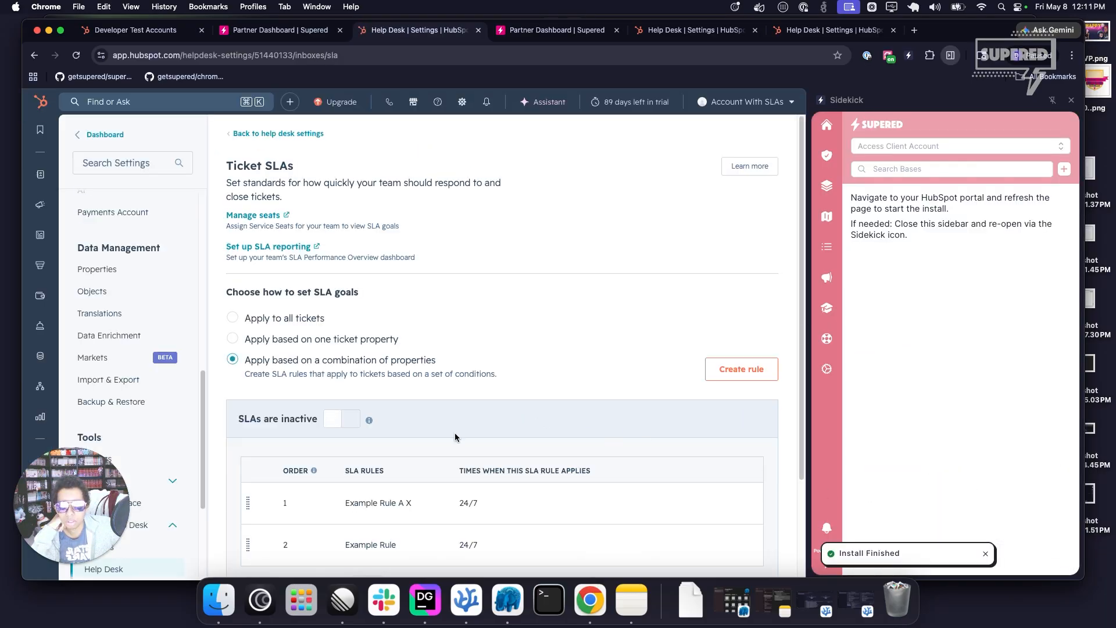
click(651, 419)
scroll(440, 327, down, 5)
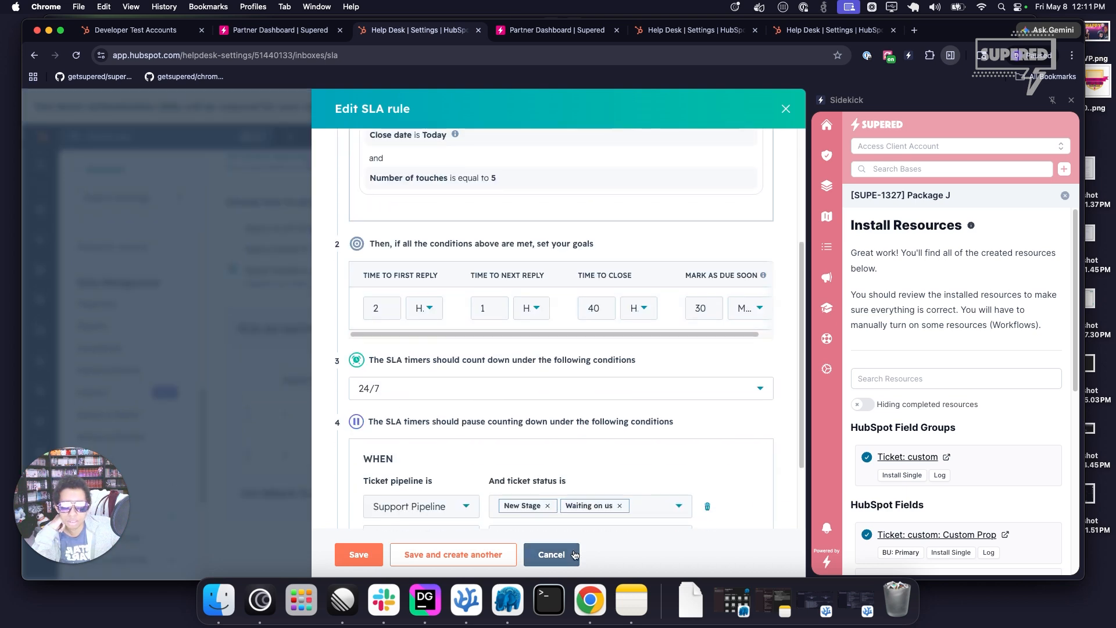
click(552, 554)
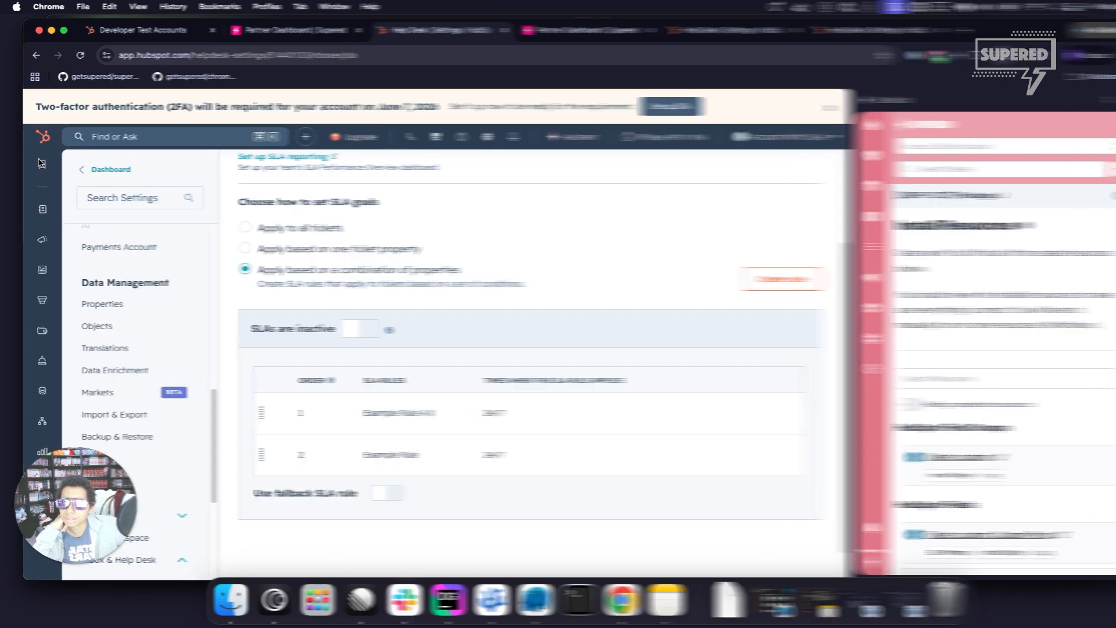